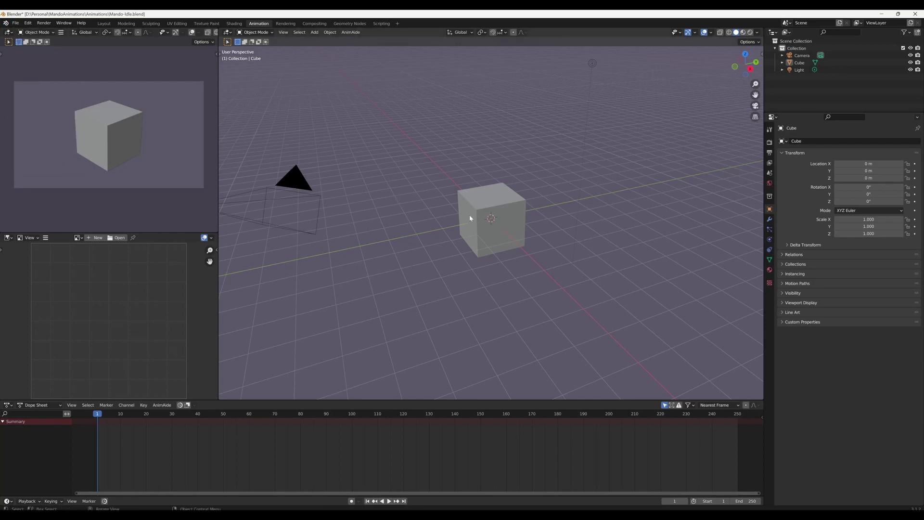
Delete the default cube and light from the scene, keeping only the camera.
scroll(470, 218, "down", 6)
left_click_drag(357, 319, 461, 256)
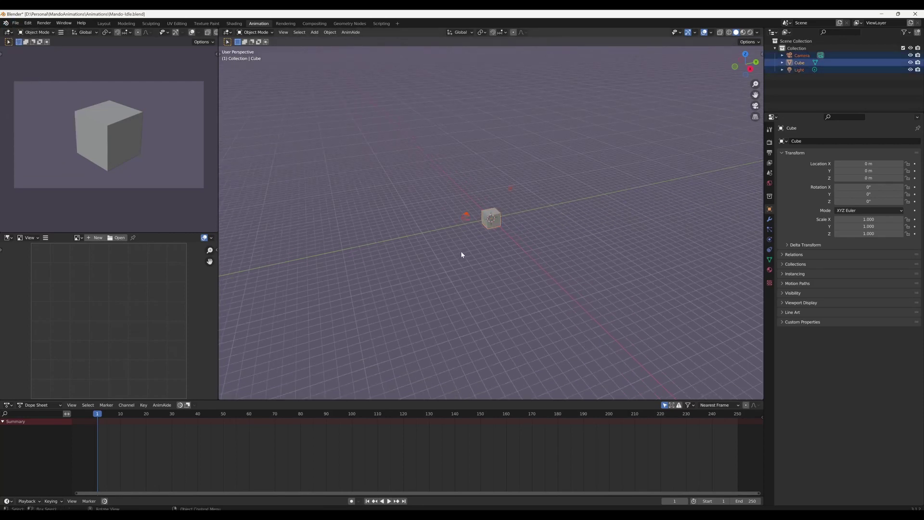
left_click_drag(540, 166, 487, 247)
key("x")
left_click(481, 238)
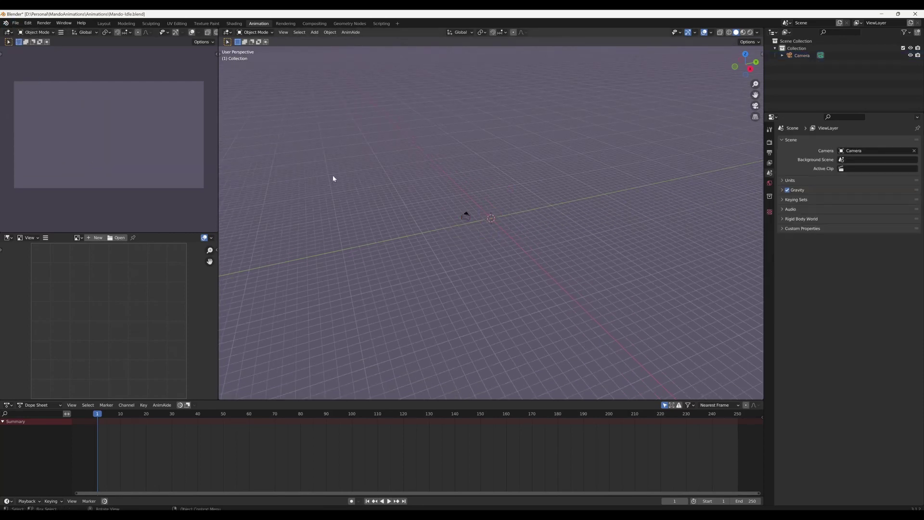
left_click(15, 24)
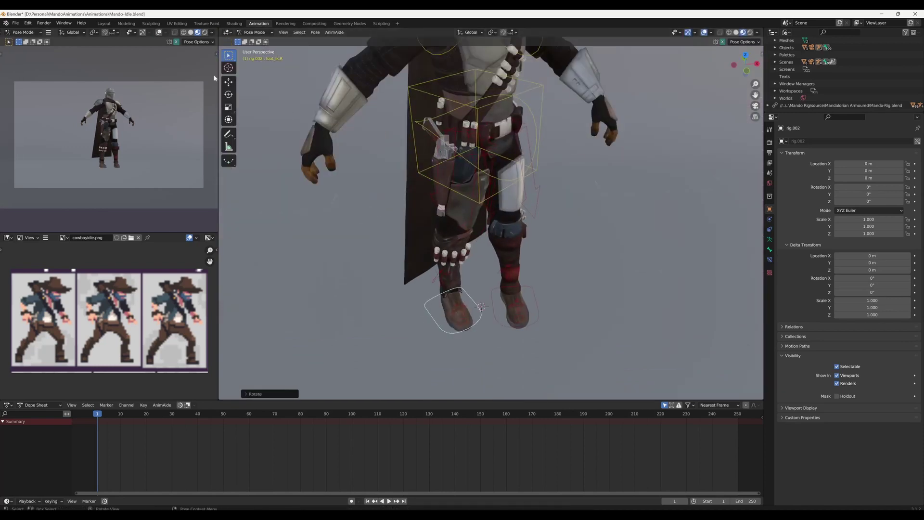
Reposition the character's foot and lower-body controls to put it in a wide stance.
left_click_drag(453, 313, 431, 331)
middle_click_drag(432, 332, 452, 308)
left_click(535, 258)
key("g")
key("KP_1")
left_click(565, 298)
scroll(564, 293, "down", 4)
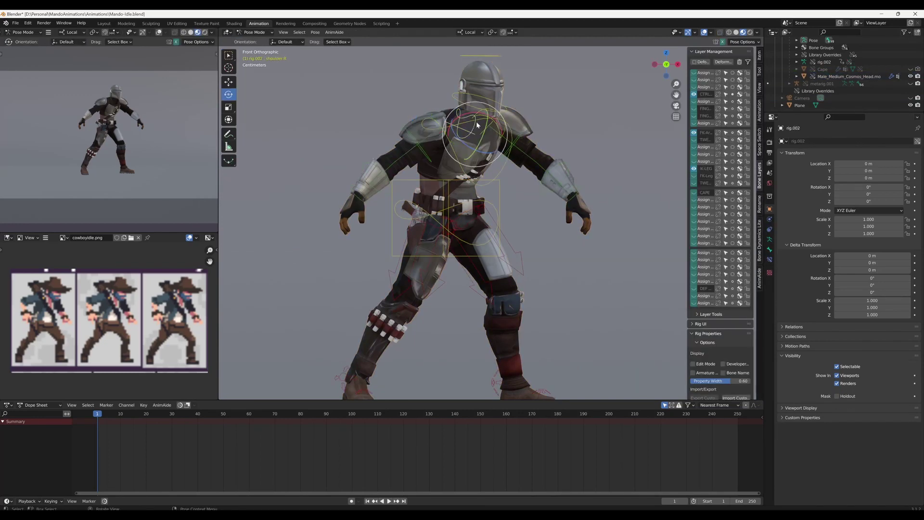
left_click_drag(476, 122, 463, 121)
key("ctrl+z")
key("ctrl+z")
Rotate the left upper arm and forearm controls so the arm hangs bent away from the body.
left_click_drag(499, 95, 501, 100)
left_click(517, 140)
left_click_drag(524, 144, 518, 156)
middle_click_drag(578, 183, 581, 208)
left_click(549, 184)
left_click_drag(551, 185, 553, 178)
left_click(553, 178)
middle_click_drag(554, 178, 510, 207)
Turn the torso control and rotate the left upper arm to lean the character into the stance.
left_click(493, 210)
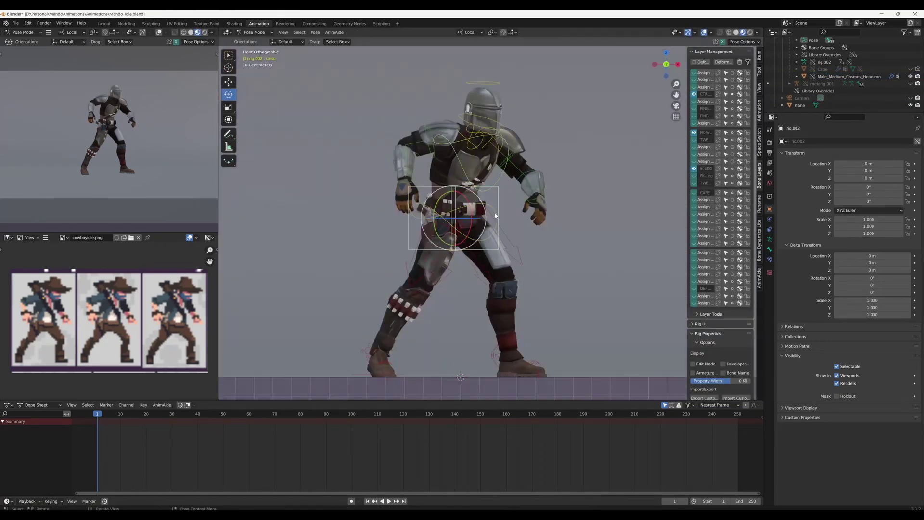
left_click_drag(493, 210, 528, 252)
left_click(504, 169)
key("r")
left_click(520, 202)
middle_click_drag(520, 202, 568, 206)
Rotate the upper-body controls to match the cowboy reference pose, and select the camera.
left_click(428, 164)
middle_click_drag(429, 183, 529, 207)
left_click(474, 145)
key("r")
left_click(573, 205)
left_click(520, 121)
left_click(806, 102)
left_click(804, 99)
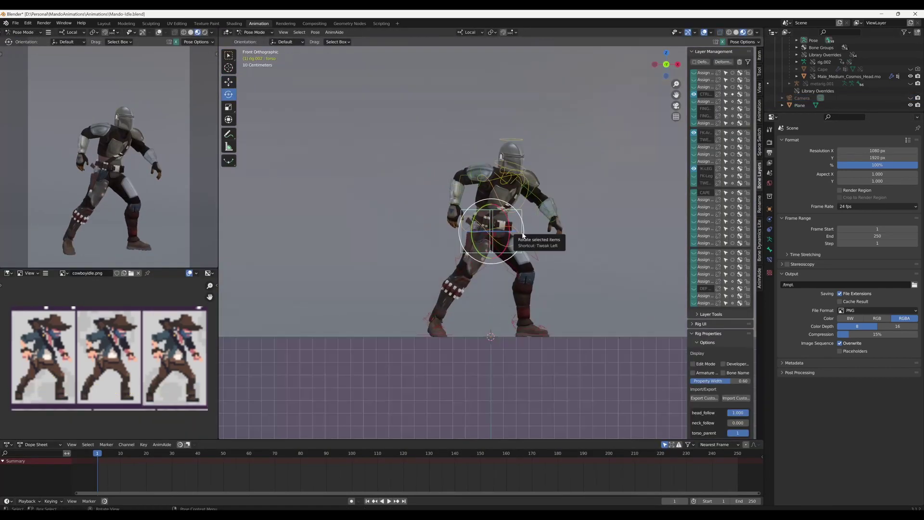
Move the torso control to rebalance the hips between the feet, and rotate the left hand.
key("g")
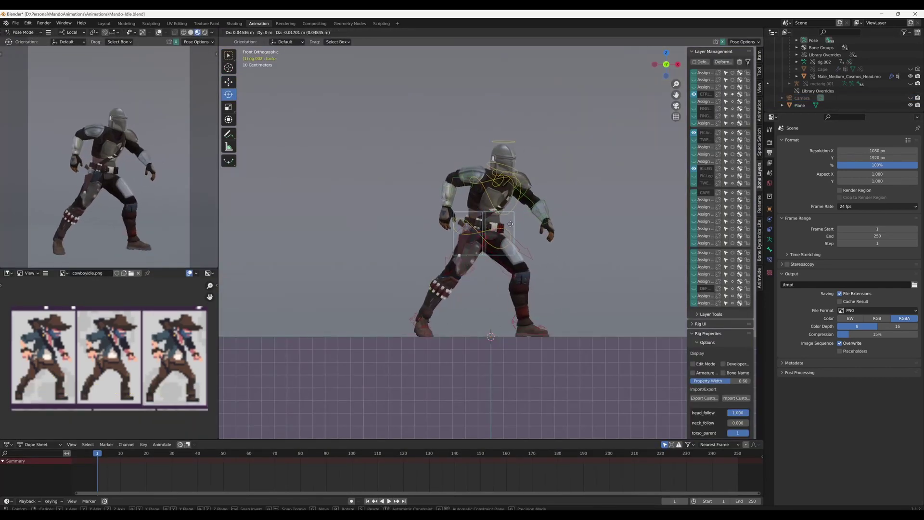
left_click(423, 262)
left_click(542, 229)
key("r")
left_click(554, 226)
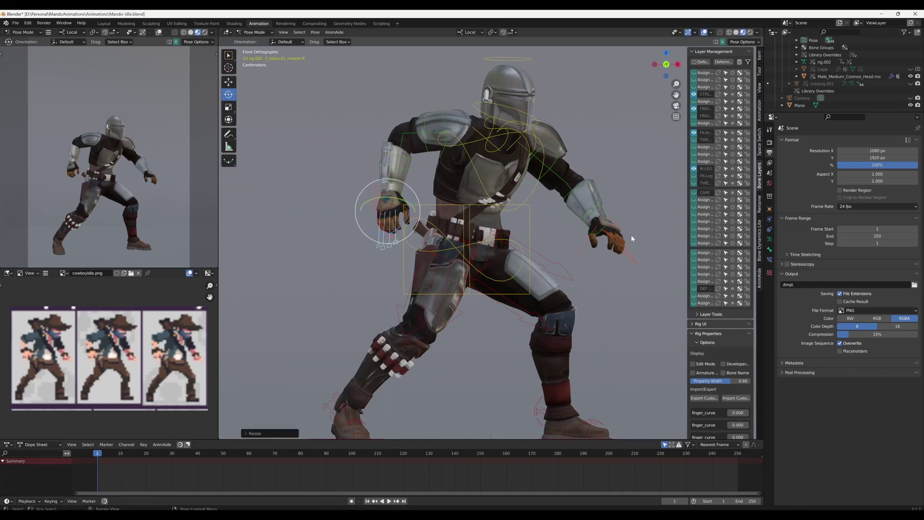
Rotate the left hand's finger controls to open and spread the fingers.
left_click(616, 235)
key("r")
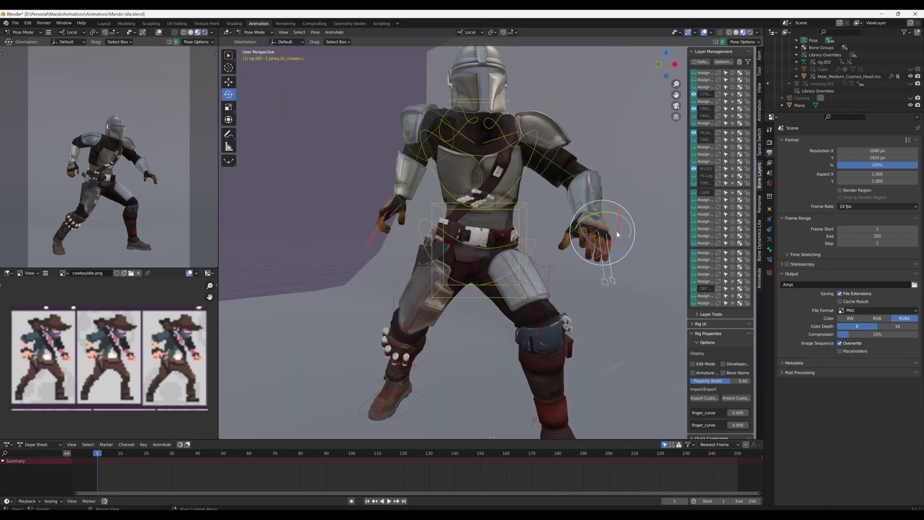
left_click(616, 236)
middle_click_drag(616, 236, 595, 287)
key("r")
left_click(590, 282)
Rotate the right hand and its index and pinky finger controls so the hand hovers near the holster.
middle_click_drag(449, 218, 373, 217)
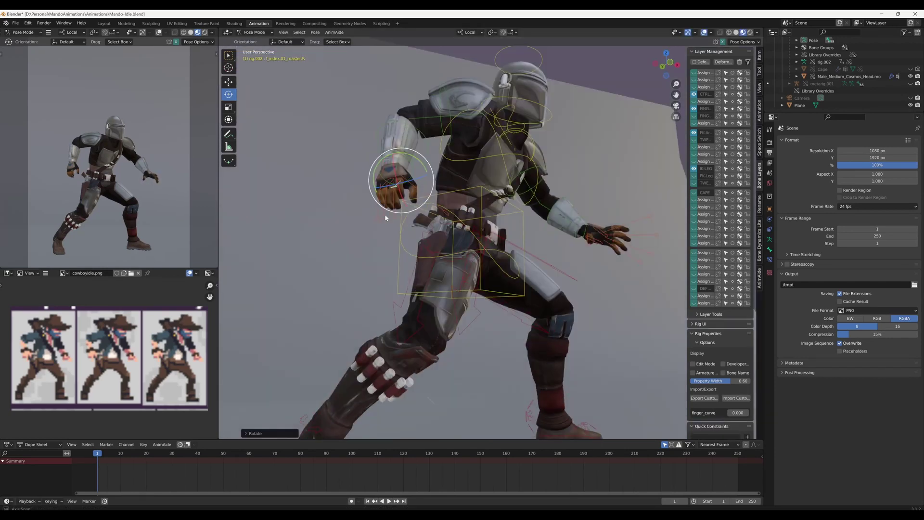
left_click_drag(373, 216, 390, 207)
middle_click_drag(390, 207, 376, 212)
left_click(367, 212)
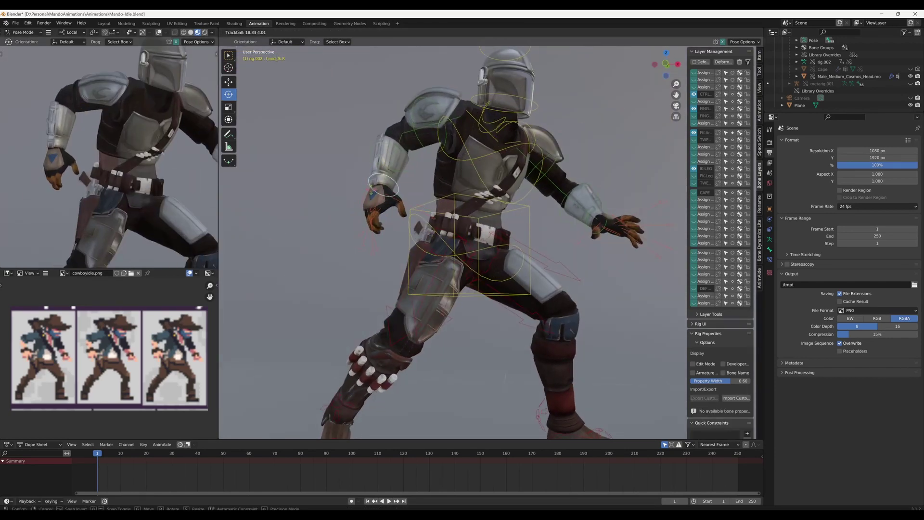
middle_click_drag(367, 212, 384, 222)
left_click_drag(384, 223, 391, 225)
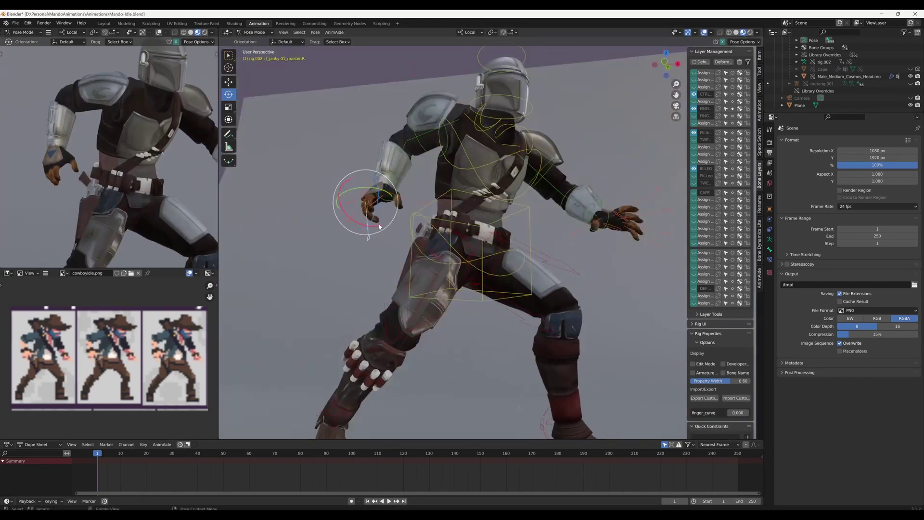
mouse_move(391, 225)
left_mouse_down()
mouse_move(399, 217)
mouse_move(388, 231)
left_mouse_up()
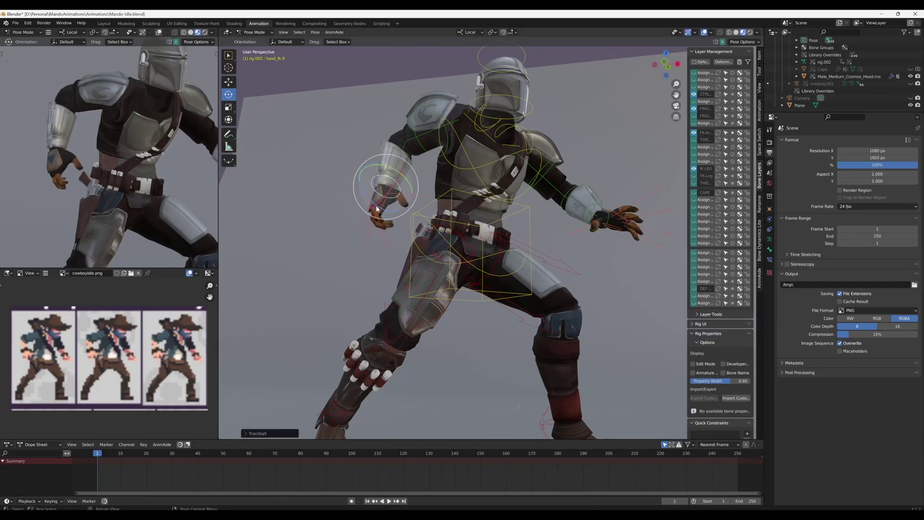
left_click(368, 212)
scroll(119, 188, "down", 5)
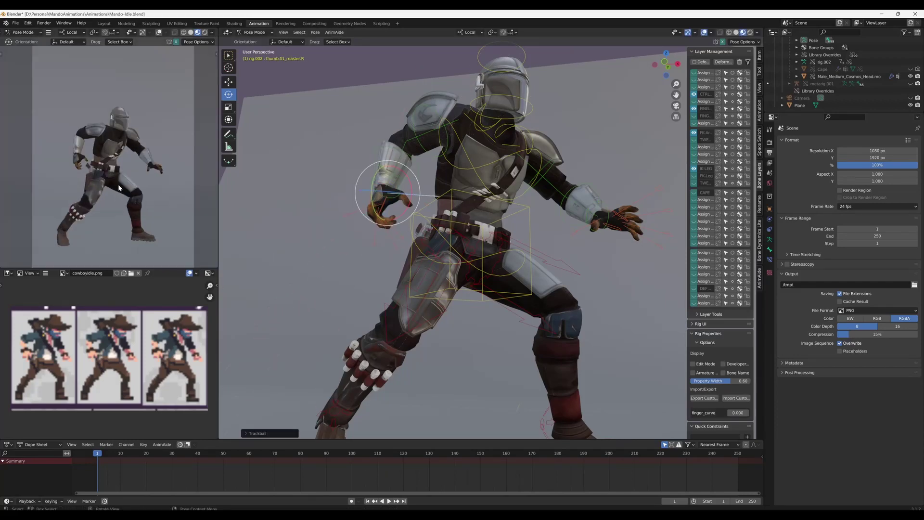
Adjust the right thumb and pinky finger rotations to refine the gun-hand pose.
left_click(399, 190)
left_click_drag(405, 187, 392, 207)
middle_click_drag(392, 207, 424, 212)
left_click(373, 231)
key("r")
left_click(426, 281)
middle_click_drag(426, 282, 419, 277)
left_click(371, 226)
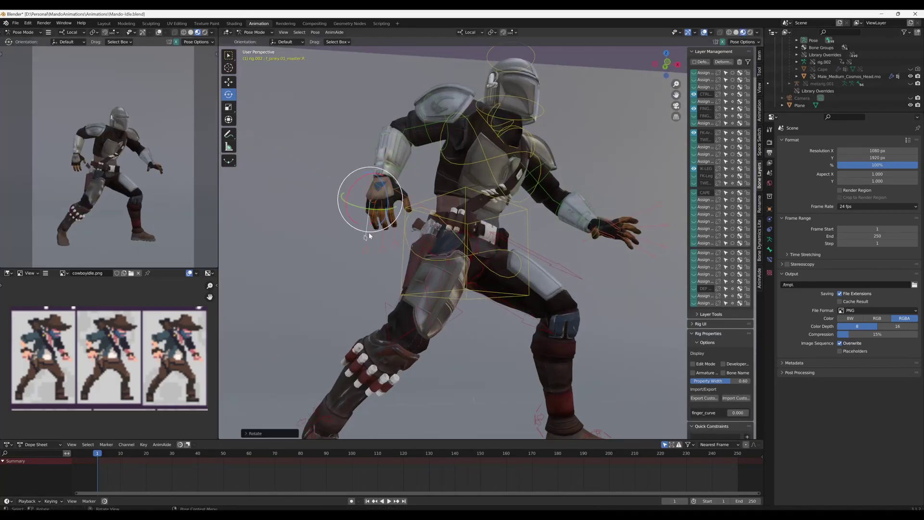
Rotate the neck control to adjust the head's tilt, toggling overlays in the camera preview.
left_click(526, 122)
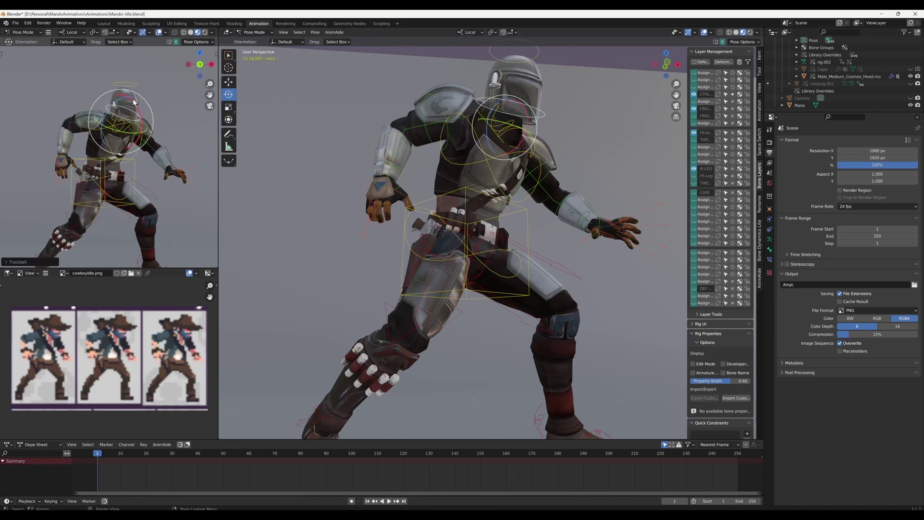
left_click_drag(121, 99, 125, 53)
key("alt+shift+z")
scroll(160, 204, "down", 3)
left_click_drag(525, 116, 531, 124)
Move the chest control along its local axis and adjust the upper body's rotation.
left_click(462, 165)
key("shift+space")
key("g")
left_click_drag(459, 193, 501, 202)
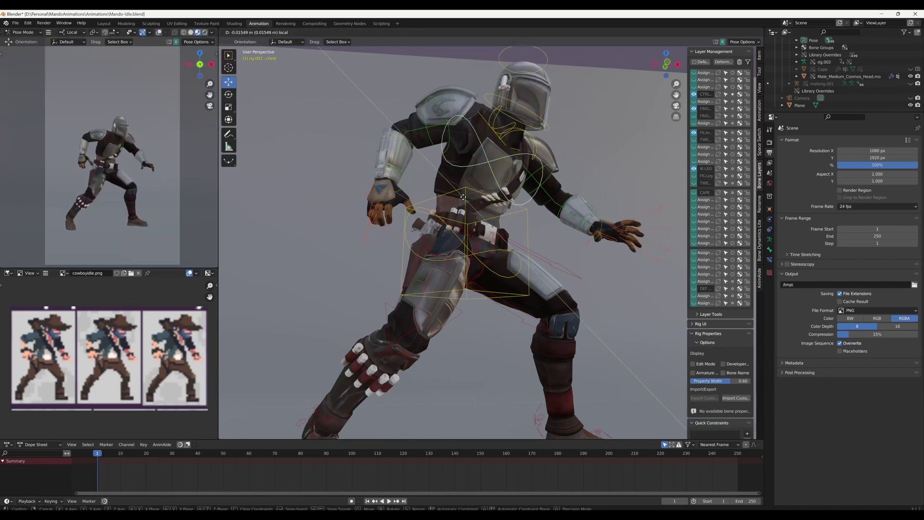
key("shift+space")
key("r")
scroll(301, 248, "down", 3)
middle_click_drag(301, 248, 289, 260)
left_click(453, 174)
left_click_drag(496, 182, 497, 182)
Show the DEF Bones layer, hide the FK arm and IK leg layers, and select the holster bone.
left_click(458, 227)
scroll(457, 227, "up", 4)
middle_click_drag(457, 227, 559, 127)
left_click(694, 288)
left_click_drag(693, 168, 694, 132)
left_click(366, 284)
Move the holster bone to fit the holster against the character's hip.
middle_click_drag(433, 241, 466, 255)
scroll(100, 166, "up", 6)
key("t")
left_click_drag(79, 139, 121, 168)
scroll(434, 267, "up", 5)
key("shift+space")
key("g")
middle_click_drag(500, 249, 509, 250)
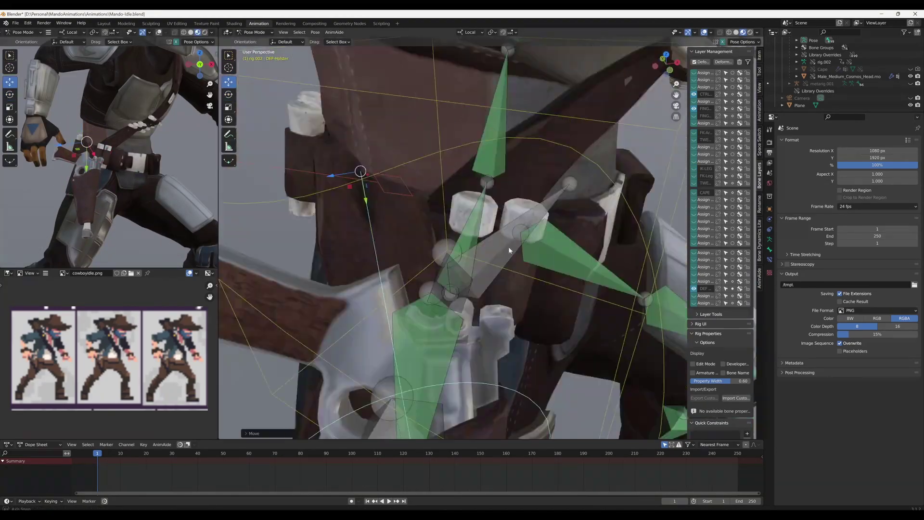
scroll(509, 250, "down", 5)
scroll(192, 218, "down", 6)
scroll(505, 231, "down", 5)
Show the IK leg layer again, hide the DEF Bones layer, and rotate the foot control.
left_click(693, 168)
left_click(693, 288)
left_click(417, 388)
key("shift+space")
key("r")
left_click_drag(431, 364, 421, 360)
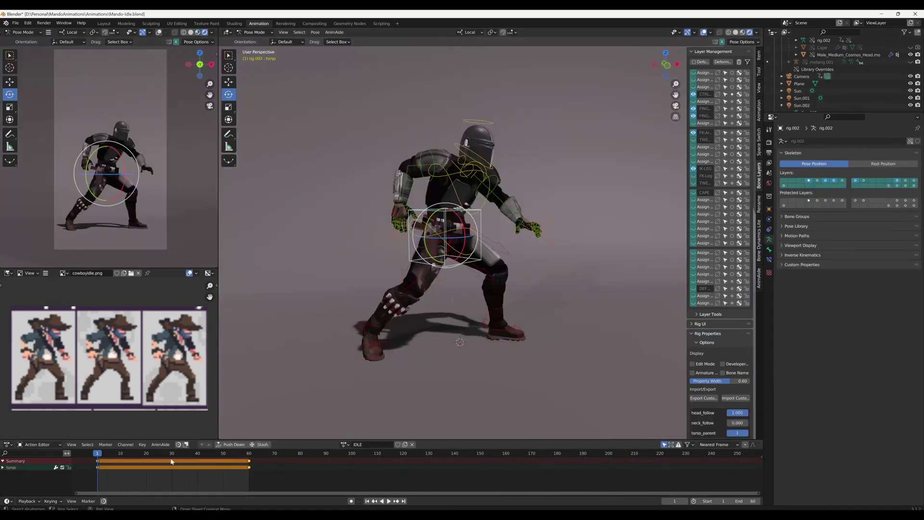
Lower the torso along Z, keyframe it at frame 30, and play the IDLE action.
left_click(8, 446)
left_click(96, 389)
key("g")
key("z")
left_click(504, 274)
key("i")
key("space")
Enlarge the Graph Editor and isolate the torso's Z Location curve, framed in full.
left_click(7, 473)
left_click_drag(69, 440, 69, 366)
left_click(460, 432)
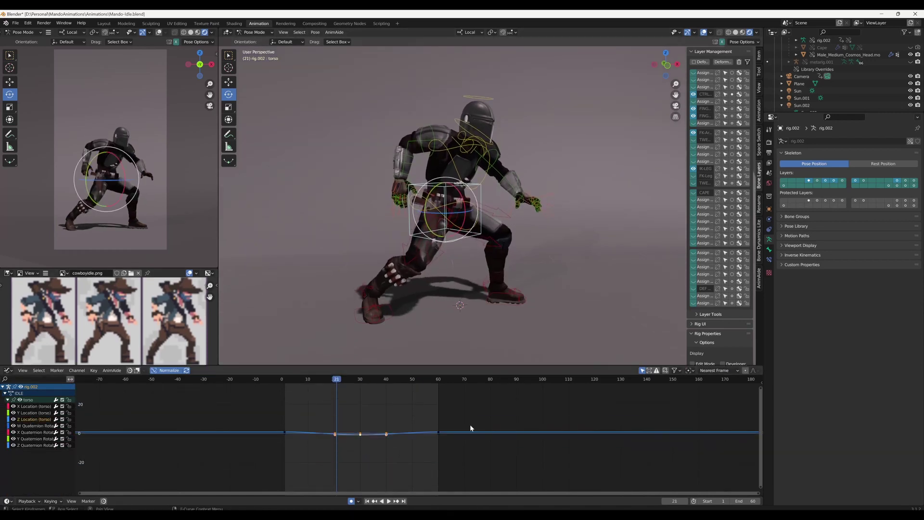
key("shift+h")
key("Home")
scroll(405, 455, "down", 7)
Scale the torso's Z Location keyframes to half their length in time from frame 1, ending at frame 30.
left_click_drag(308, 379, 293, 379)
key("s")
key("x")
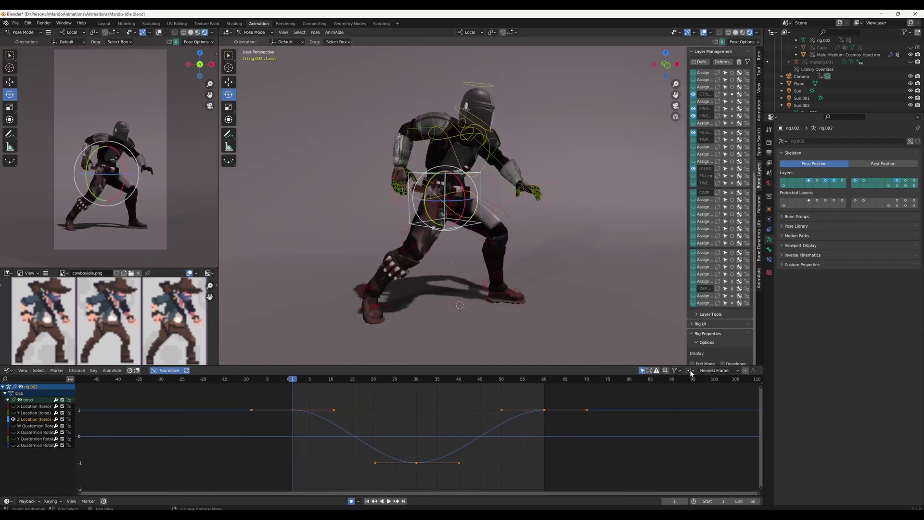
left_click(375, 435)
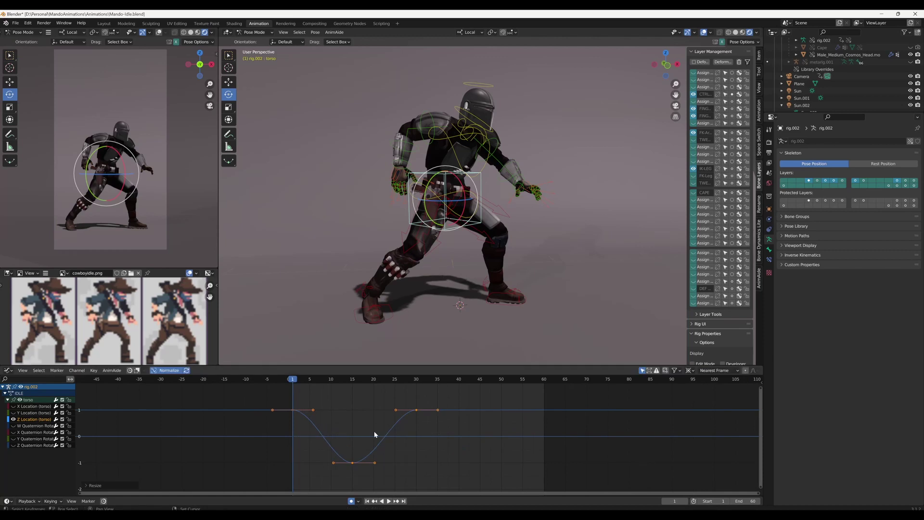
Rescale the Z Location keyframes along time once more and check the loop in playback.
key("s")
key("x")
left_click(342, 422)
key("space")
left_click(484, 417)
left_click_drag(394, 403, 484, 420)
key("space")
Save the file and bring up the render properties with the camera selected.
key("ctrl+s")
left_click(802, 76)
left_click(769, 142)
key("ctrl+Tab")
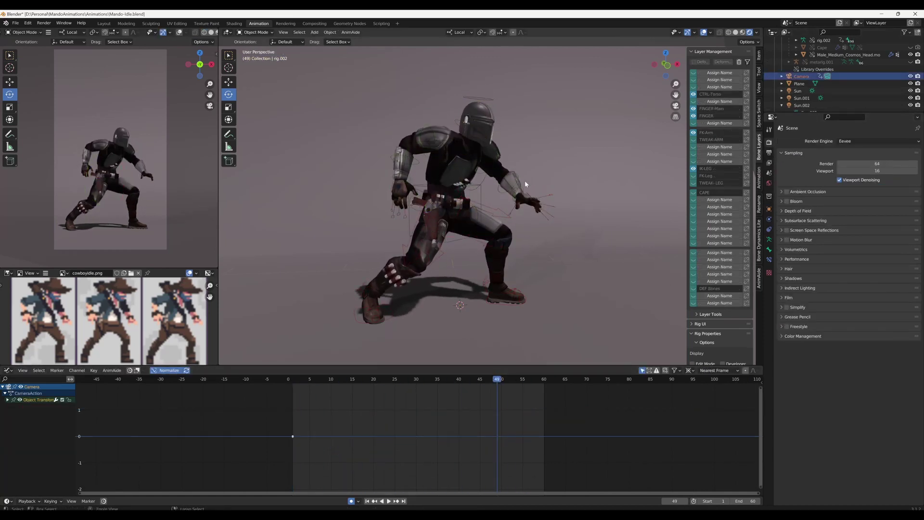
Play the animation and switch the camera preview to solid shading.
key("space")
scroll(213, 34, "down", 1)
left_click(199, 32)
left_click(185, 32)
left_click(192, 32)
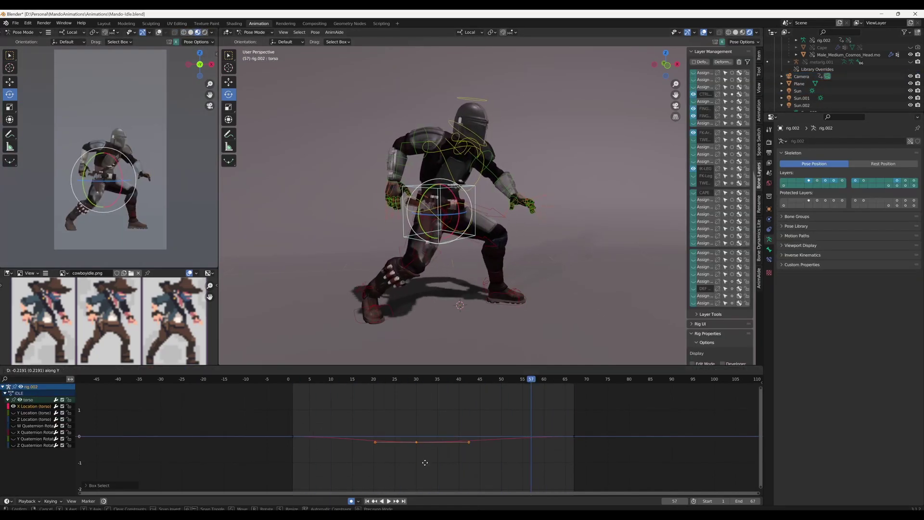
Lower the middle key of the torso's X Location curve and make the curve cyclic.
left_click(424, 462)
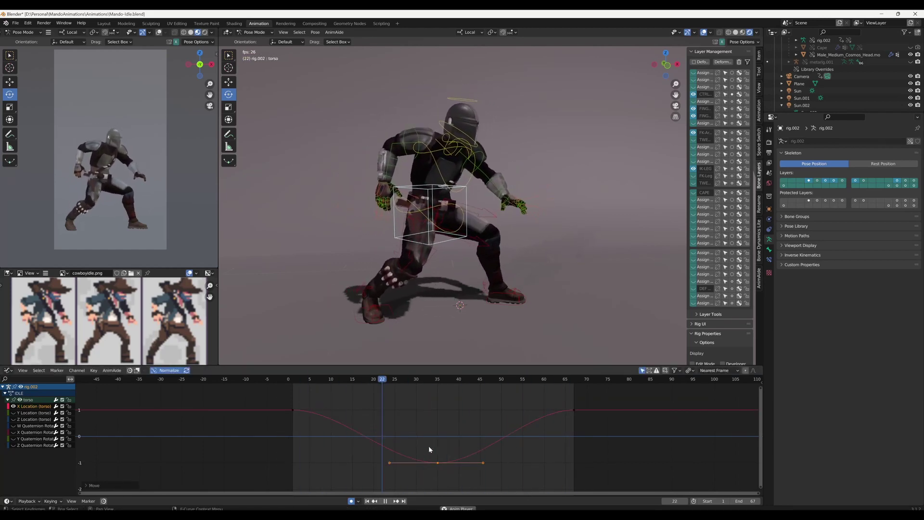
key("space")
key("shift+e")
left_click(460, 443)
Shift all X Location keyframes forward by about 15 frames and play the animation.
key("a")
key("g")
left_click(511, 432)
key("space")
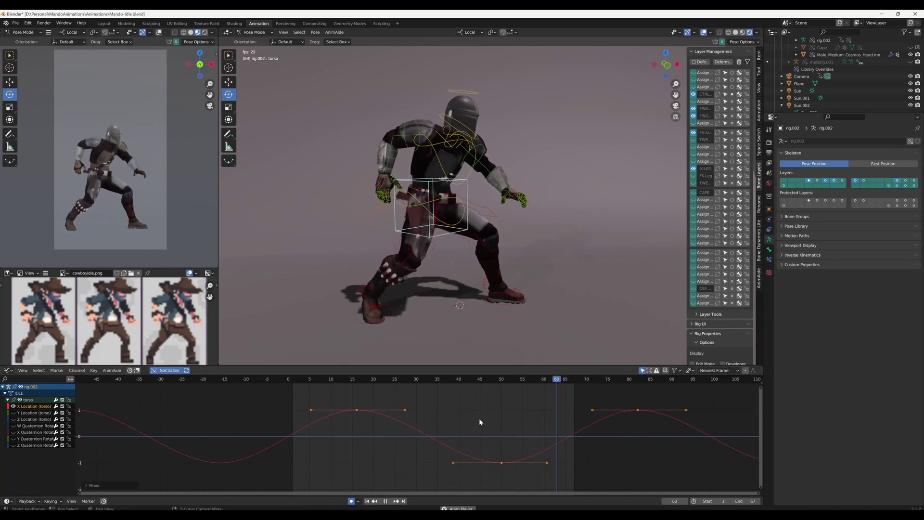
Scale the X Location keyframes negatively along the value axis to invert the side-to-side sway.
key("s")
key("y")
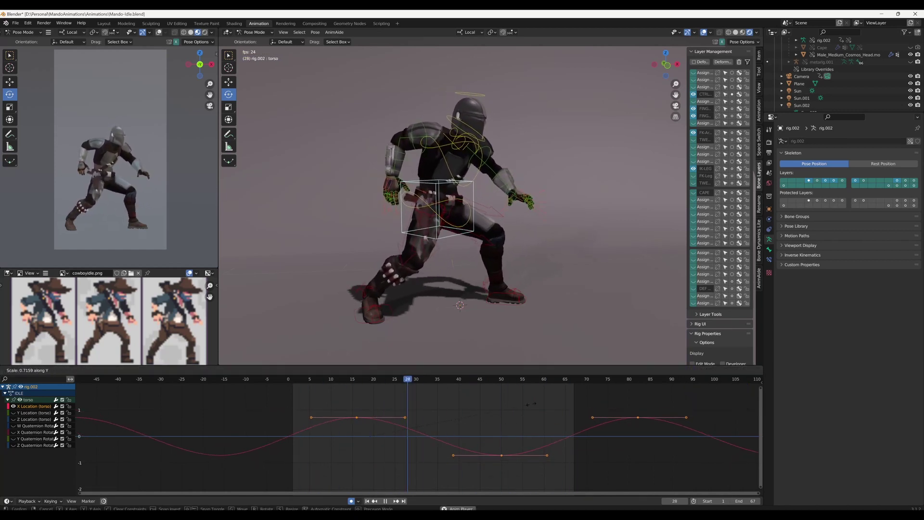
left_click(220, 437)
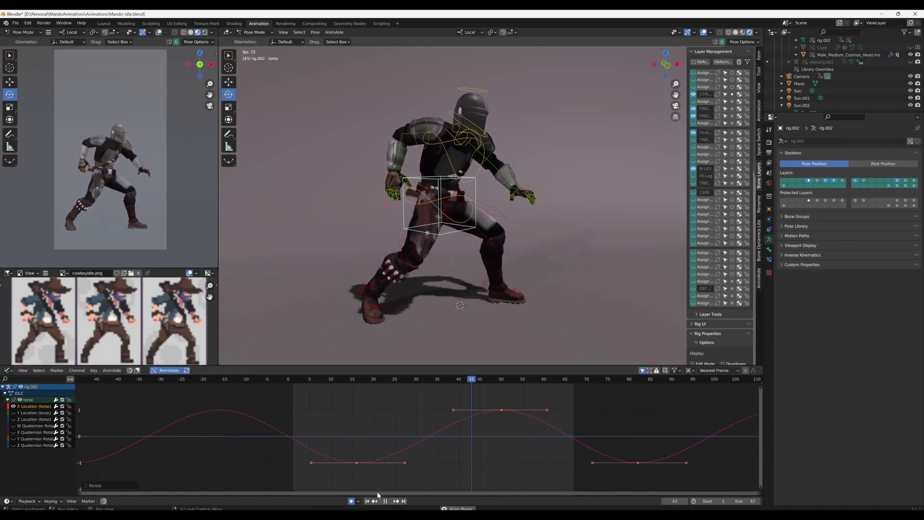
Show the Z Location curve alongside X Location, compress all keyframes slightly in time, and play the animation.
left_click(13, 419)
key("Escape")
key("a")
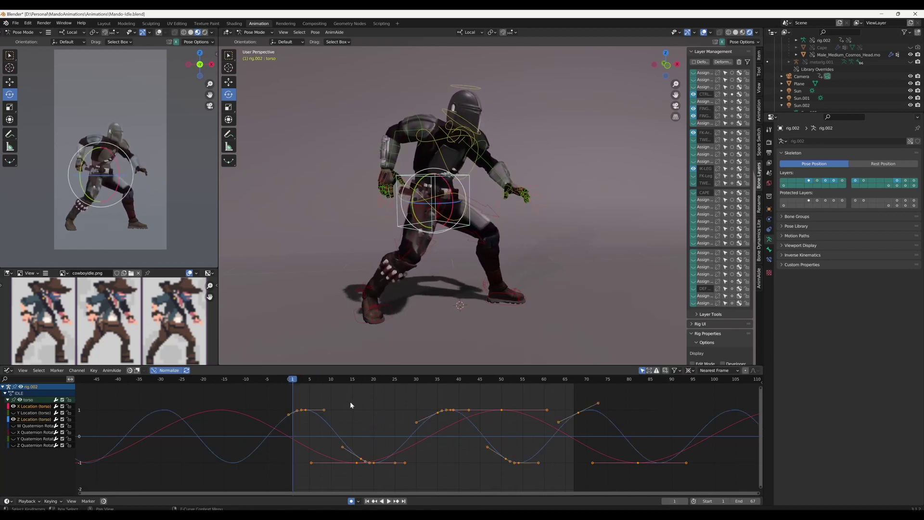
key("s")
key("x")
left_click(490, 436)
key("space")
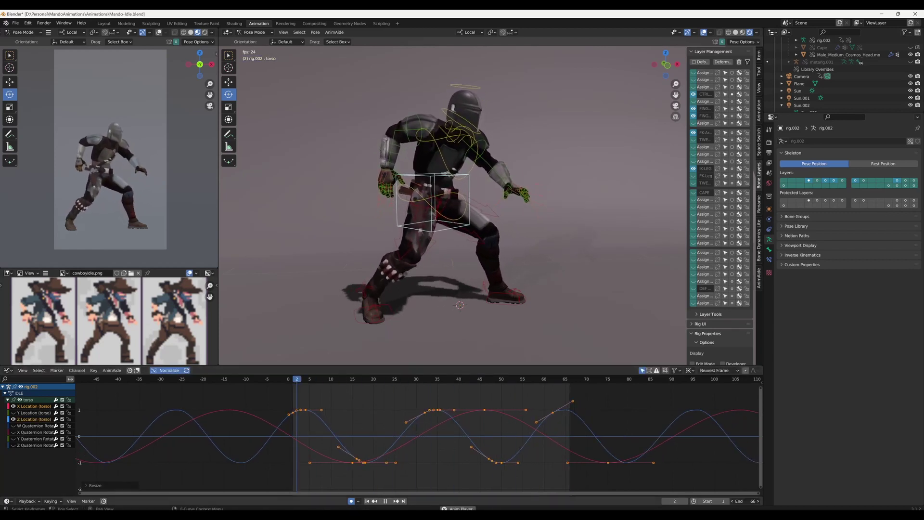
Set the animation's end frame to 61, isolate the torso's X Location curve, and scale its keyframes along the value axis.
left_click_drag(745, 501, 726, 500)
key("shift+h")
key("s")
key("y")
left_click(479, 428)
key("space")
Move the X Location keyframes in time and replay the animation.
left_click_drag(295, 379, 320, 391)
key("g")
left_click(342, 424)
key("space")
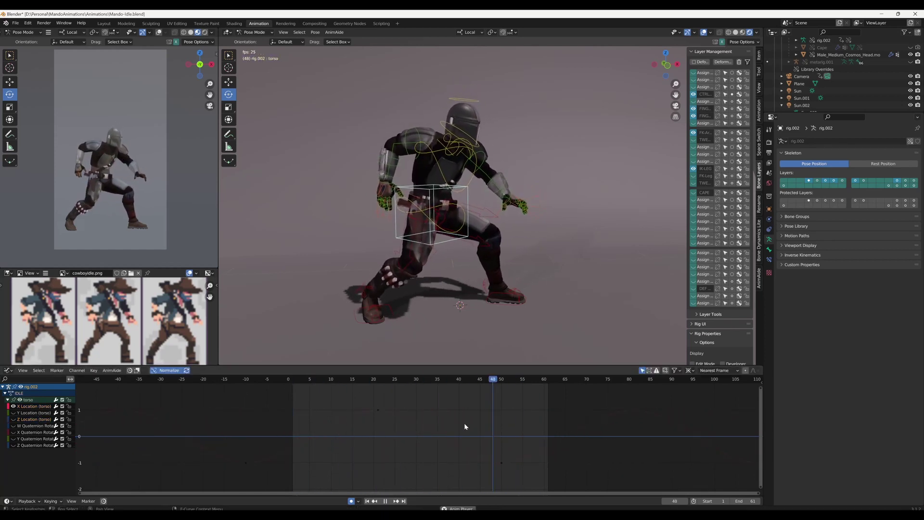
Replace the torso's X Location channel with a pasted copy of the Z Location keyframes and play the animation.
key("Escape")
left_click(14, 412)
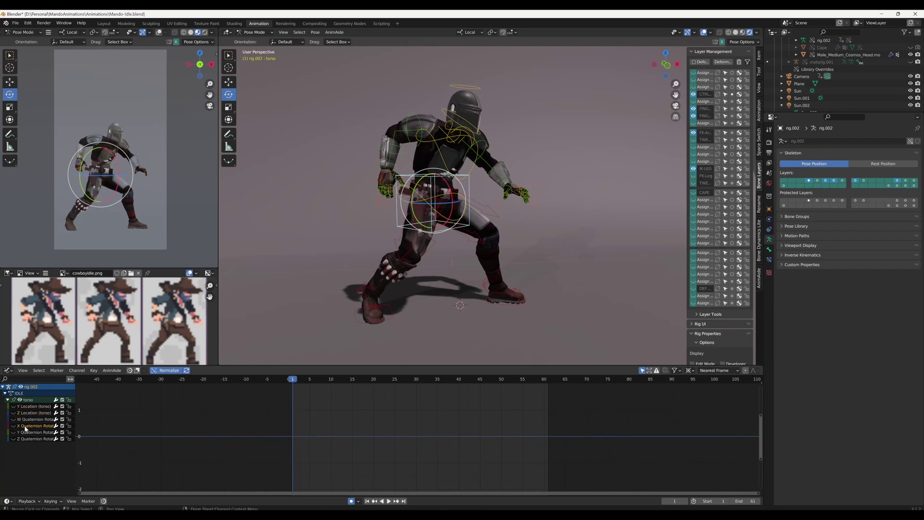
left_click(758, 56)
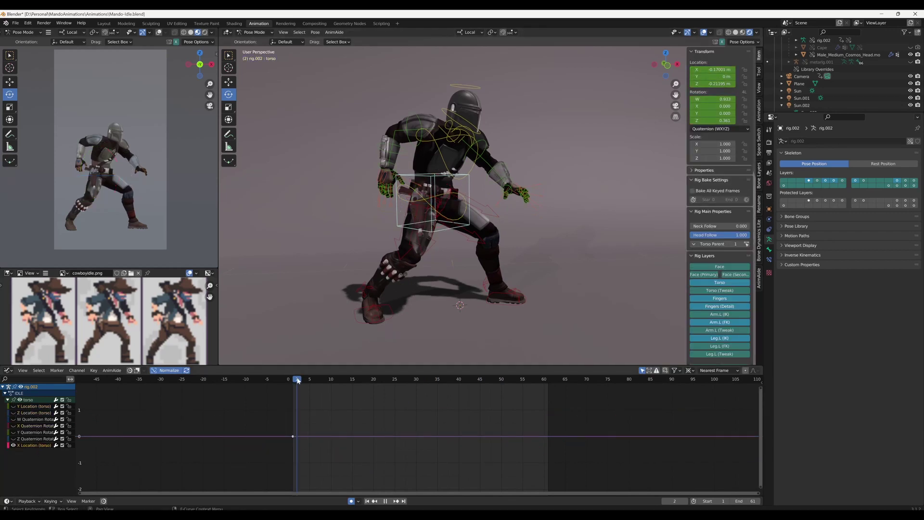
key("ctrl+v")
key("g")
key("y")
left_click(383, 424)
key("space")
Select all keys of the new X Location curve, reposition them along the value axis, and check the playback.
left_click_drag(293, 400, 564, 481)
key("g")
key("y")
left_click(429, 420)
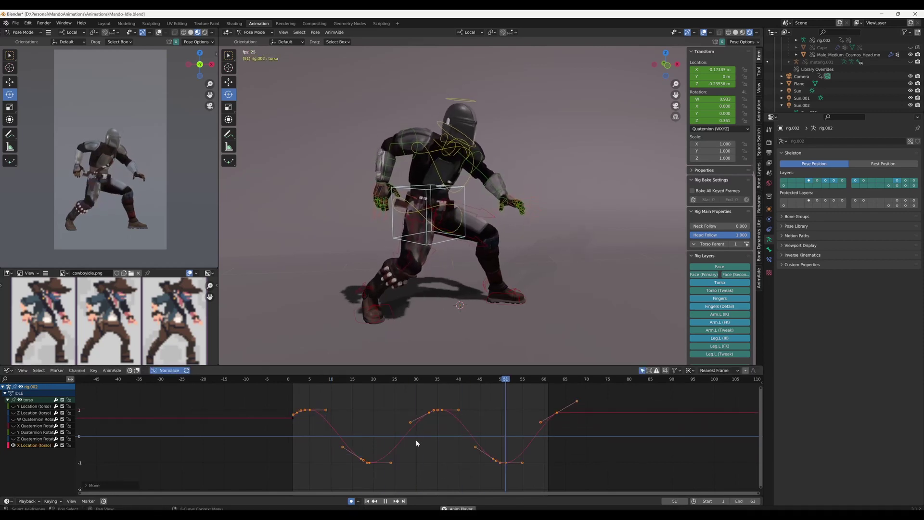
key("space")
Adjust the start and end keys of the X Location curve and add a Cycles modifier to the curve.
left_click(293, 418)
key("shift+d")
key("x")
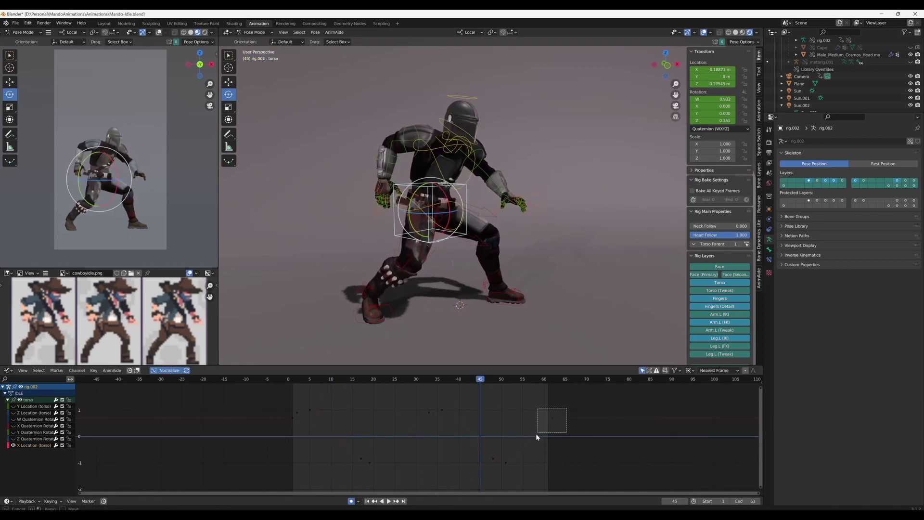
left_click_drag(544, 431, 490, 437)
key("a")
key("ctrl+shift+m")
left_click(497, 419)
key("alt+a")
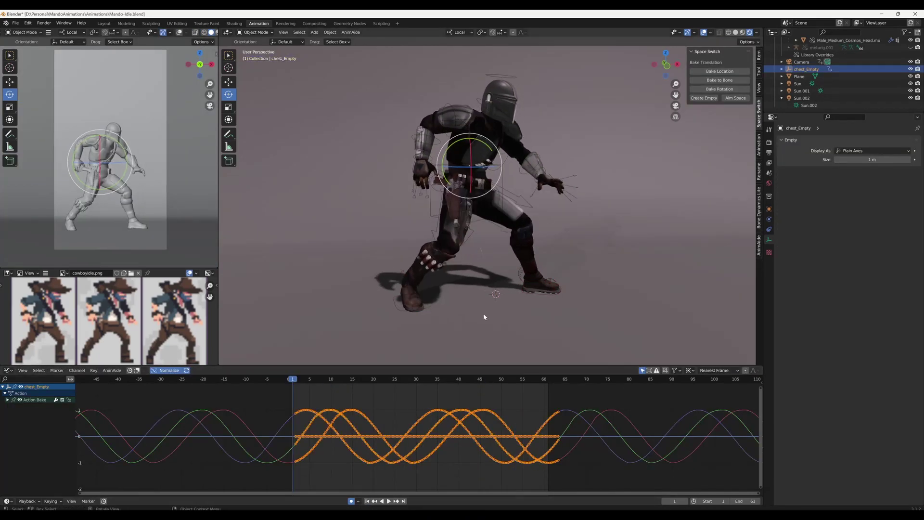
Delete the chest_Empty object and remove the leftover constraints from the rig's chest bone.
key("Delete")
left_click(520, 176)
key("ctrl+Tab")
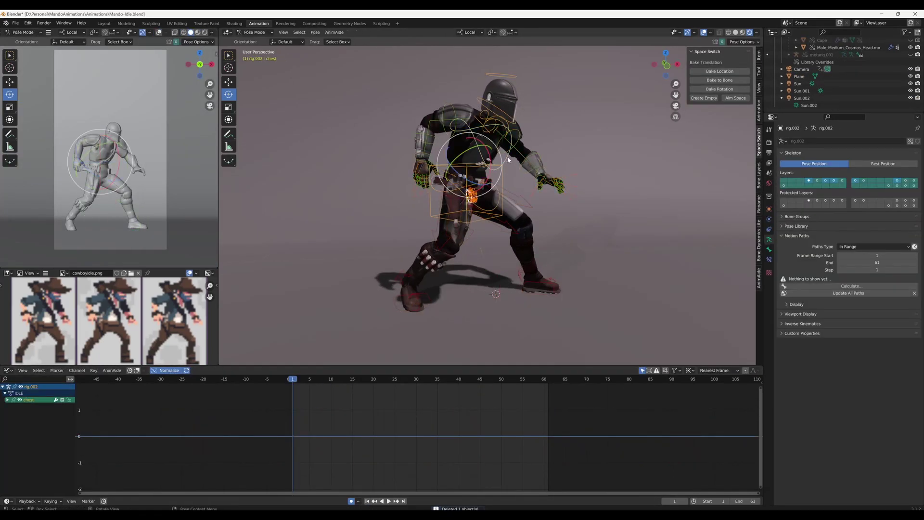
left_click(769, 259)
key("x")
key("x")
key("x")
left_click(503, 182)
key("ctrl+z")
key("ctrl+z")
Compress all torso keyframes in time for a faster sway and play the animation.
key("a")
key("s")
key("x")
left_click(554, 442)
key("space")
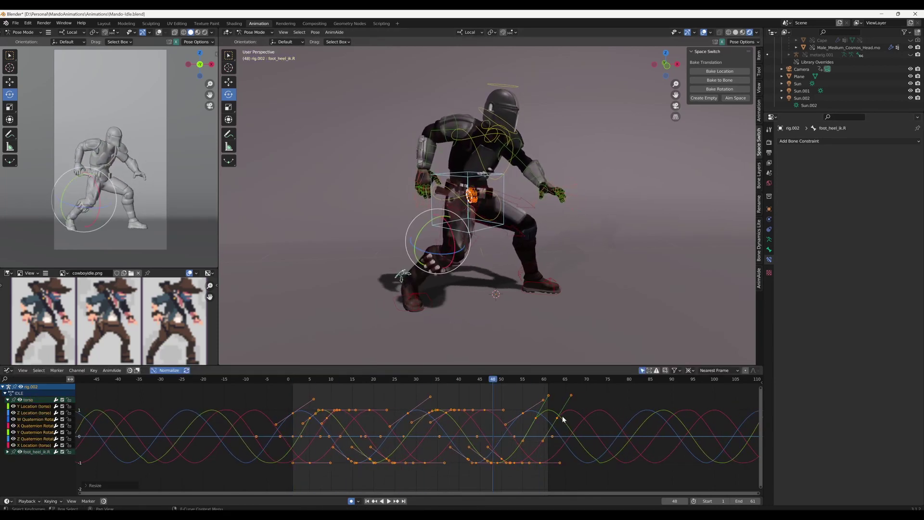
Set the animation's end frame to 54 to match the faster loop and save the file.
key("space")
left_click_drag(740, 501, 721, 500)
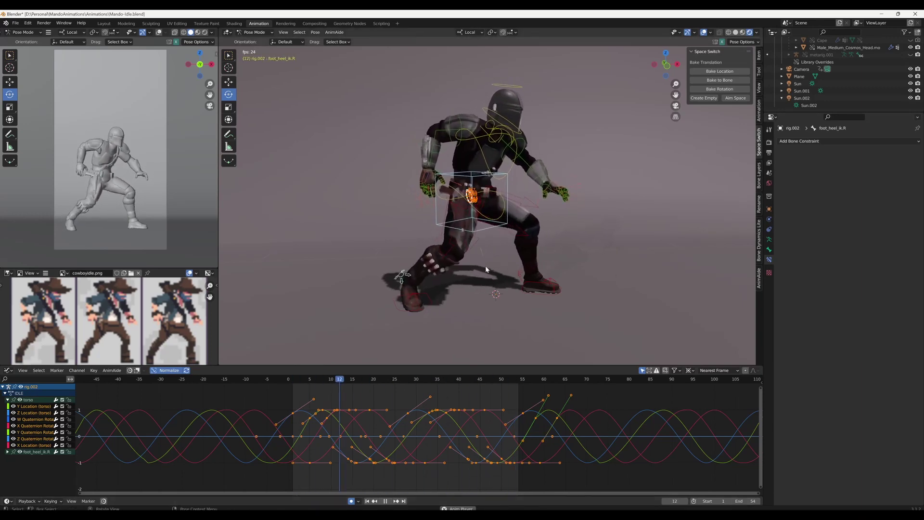
key("Escape")
key("ctrl+s")
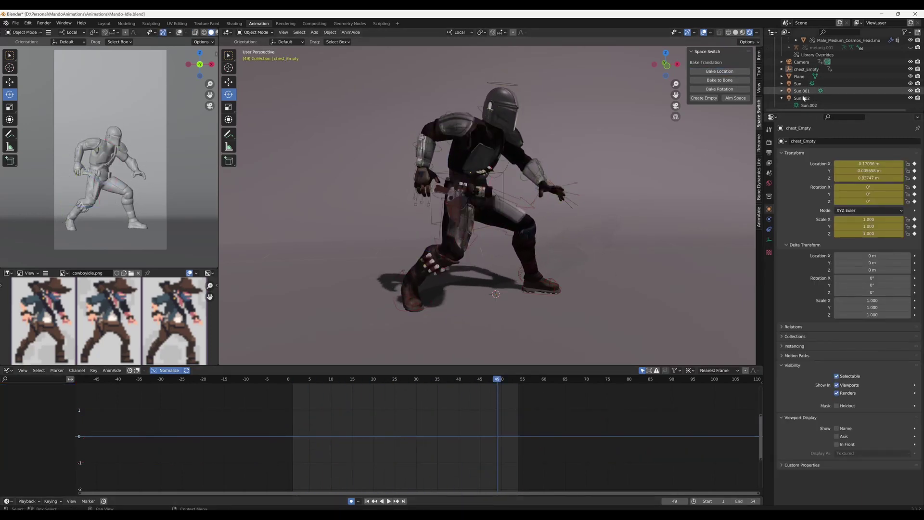
Move the opening baked keyframes of chest_Empty along the time axis and select its Z Location curve.
left_click_drag(280, 400, 296, 469)
key("g")
key("x")
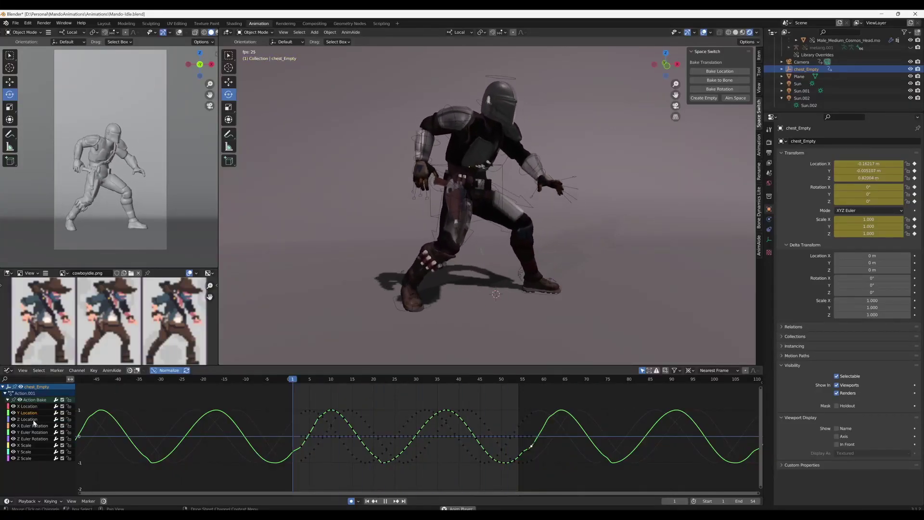
left_click(33, 420)
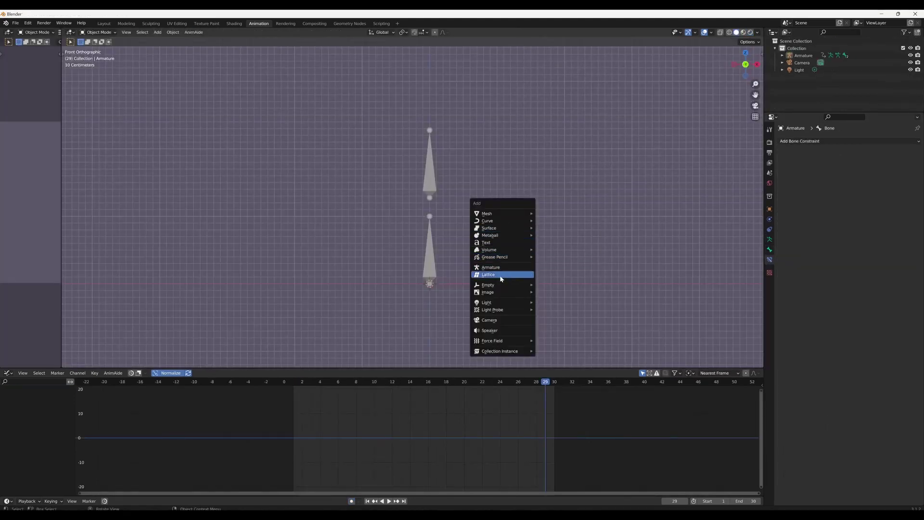
Add a Plain Axes empty at the world origin of the two-bone scene and select it.
mouse_move(500, 286)
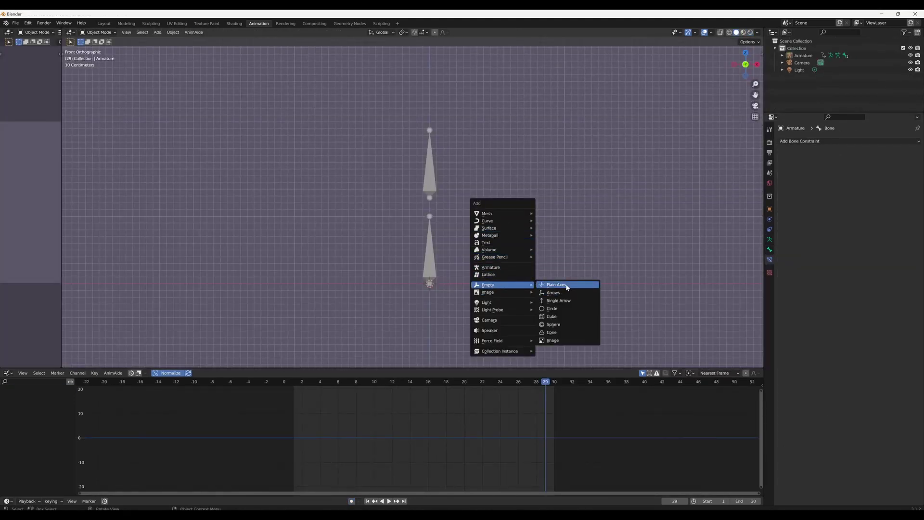
left_click(567, 288)
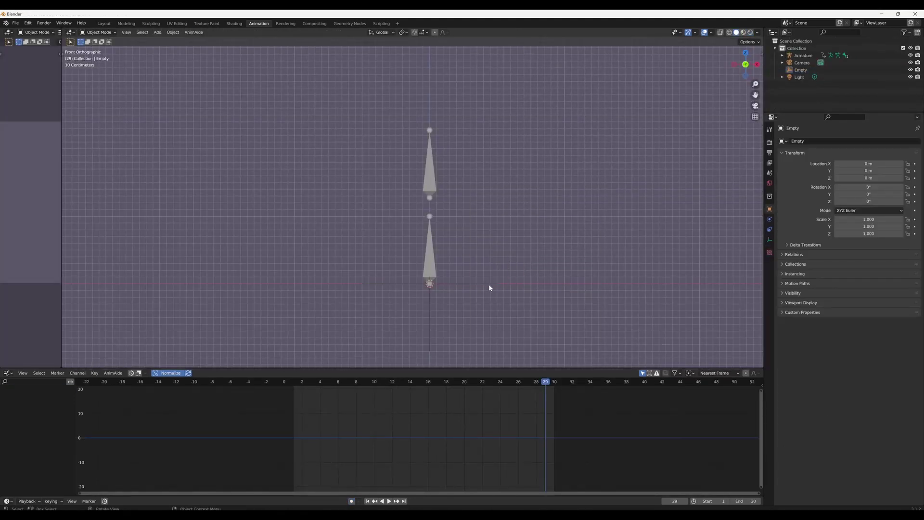
left_click(489, 284)
Give the empty a Copy Location constraint targeting Bone.001 of the Armature.
left_click(769, 230)
left_click(814, 141)
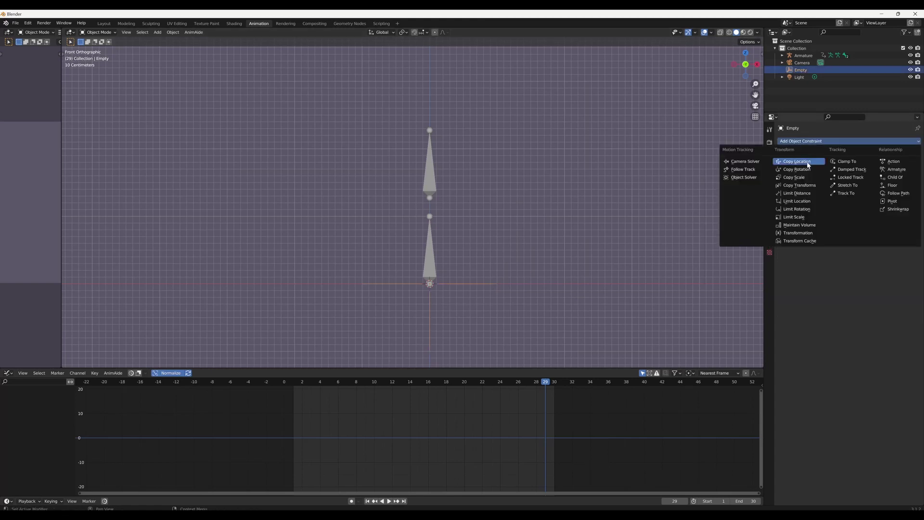
left_click(807, 163)
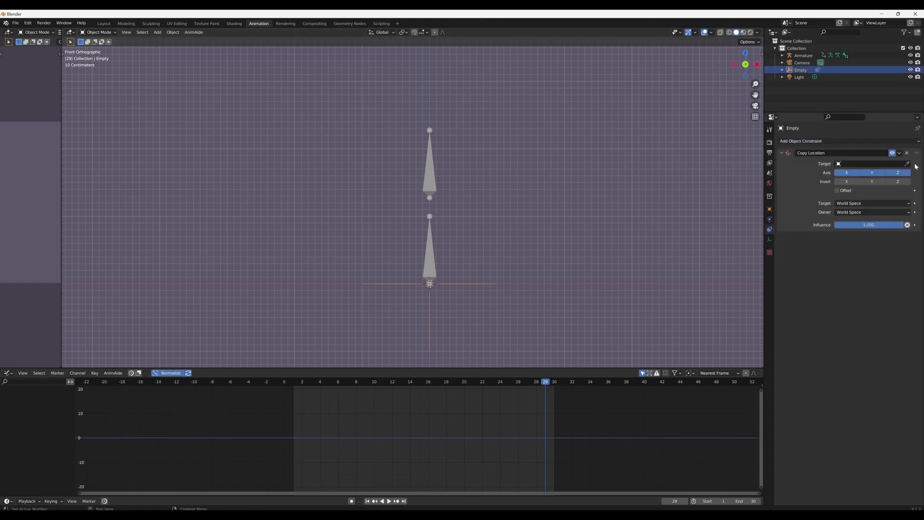
left_click(436, 167)
left_click(843, 173)
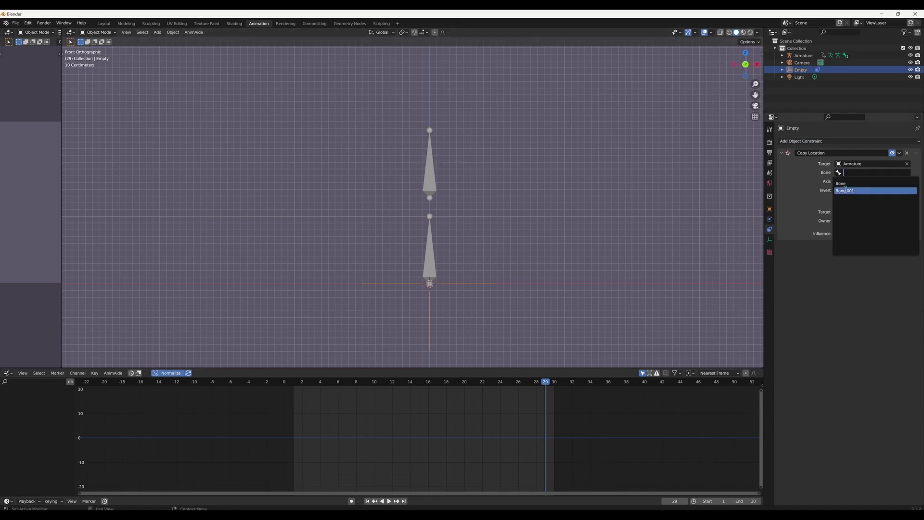
left_click(846, 190)
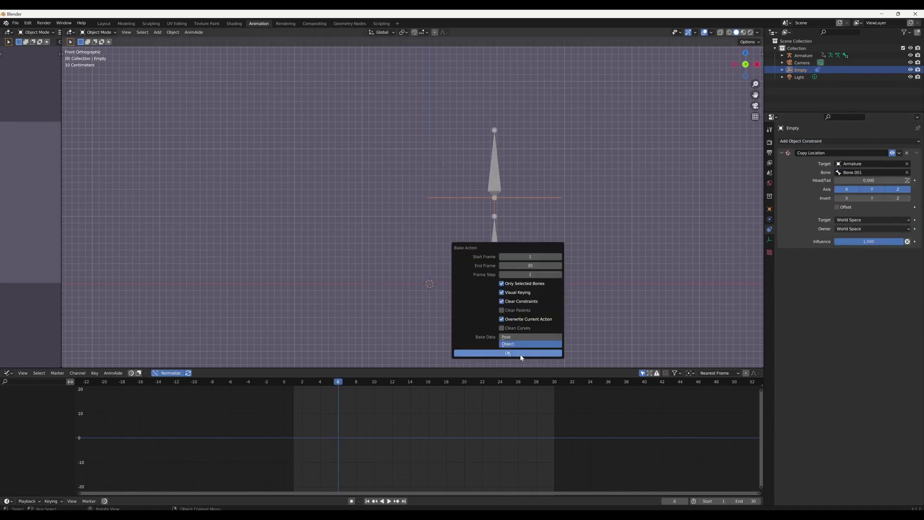
Bake the empty's object action over frames 1 to 30 with Visual Keying, Clear Constraints and Overwrite Current Action, and play it.
left_click(521, 355)
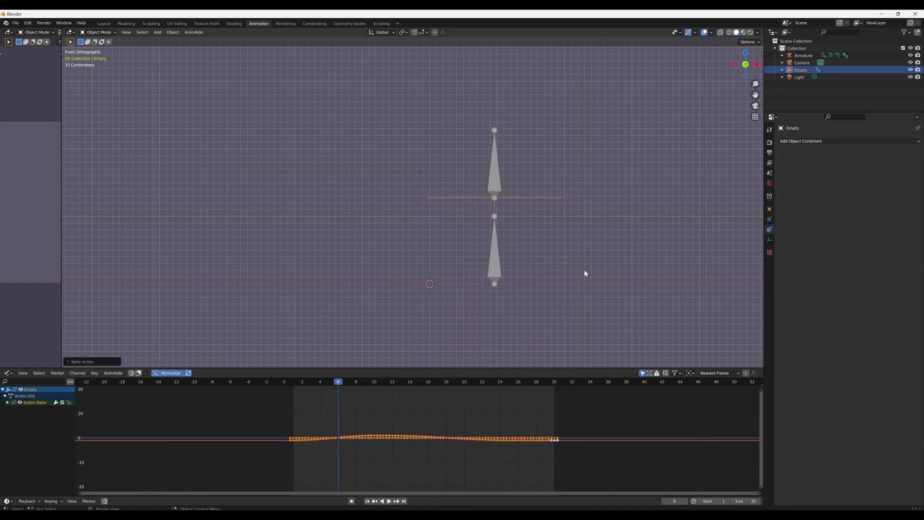
key("space")
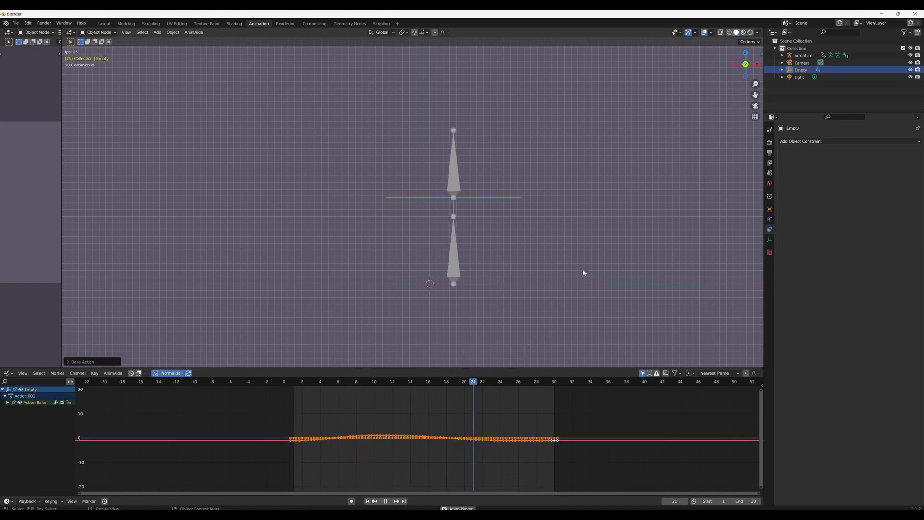
key("space")
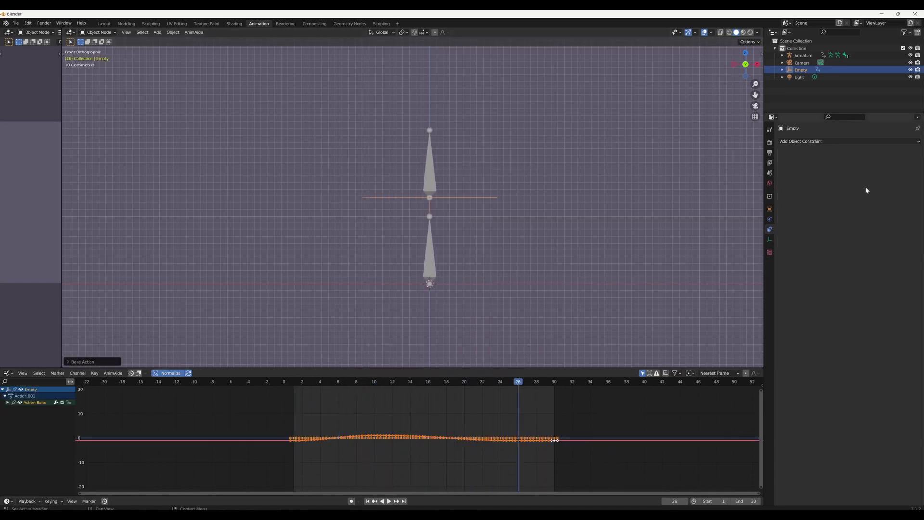
Give Bone.001 a Copy Location constraint targeting the Empty and play the animation.
left_click(430, 179)
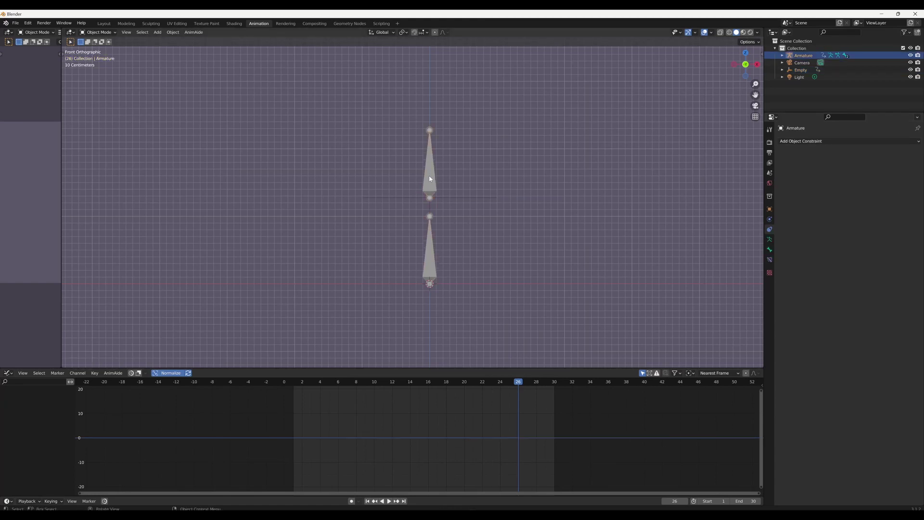
left_click(891, 143)
left_click(790, 163)
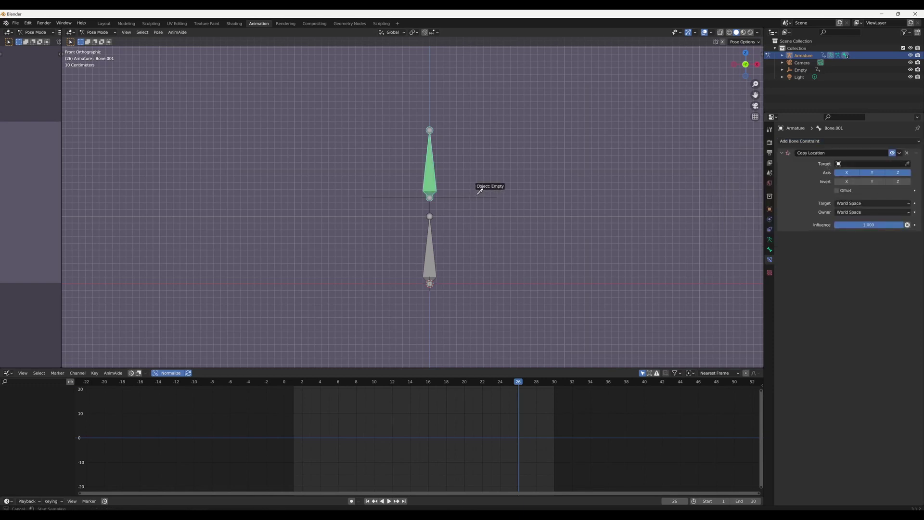
key("space")
key("space")
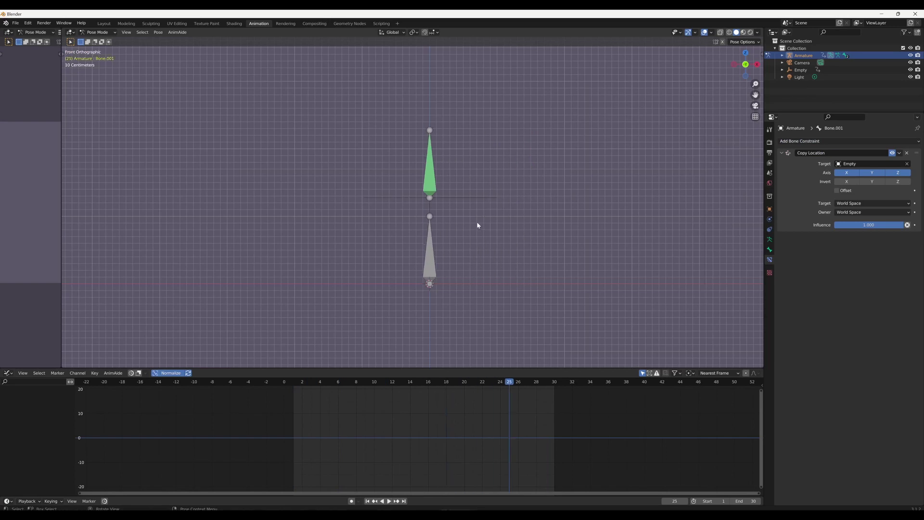
Select the empty and add a Cycles modifier to all of its baked curves.
left_click(470, 198)
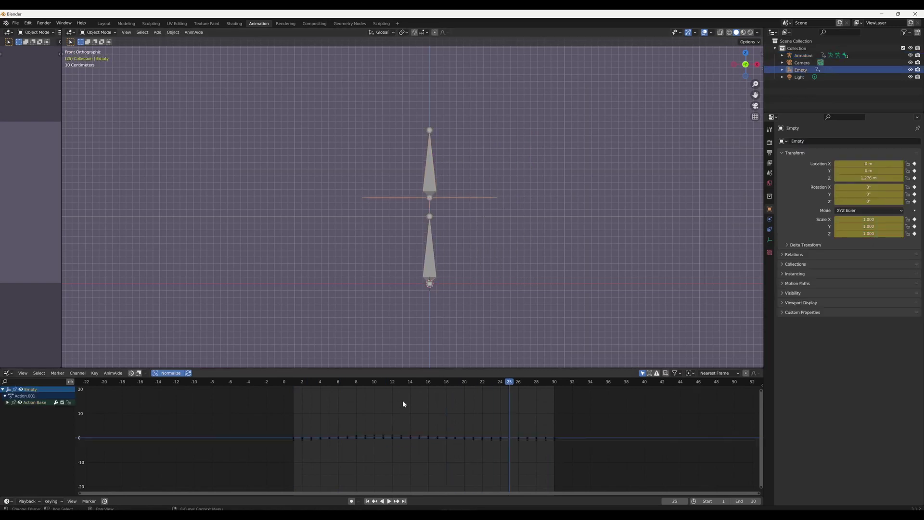
key("shift+ctrl+m")
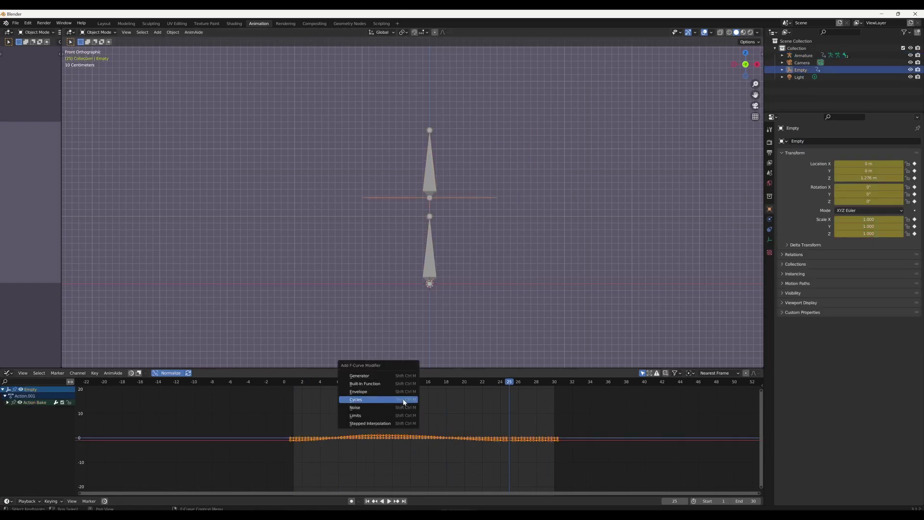
left_click(404, 400)
Shift the empty's baked keyframes about 3 frames later and play the animation to check the upper bone's delay.
key("g")
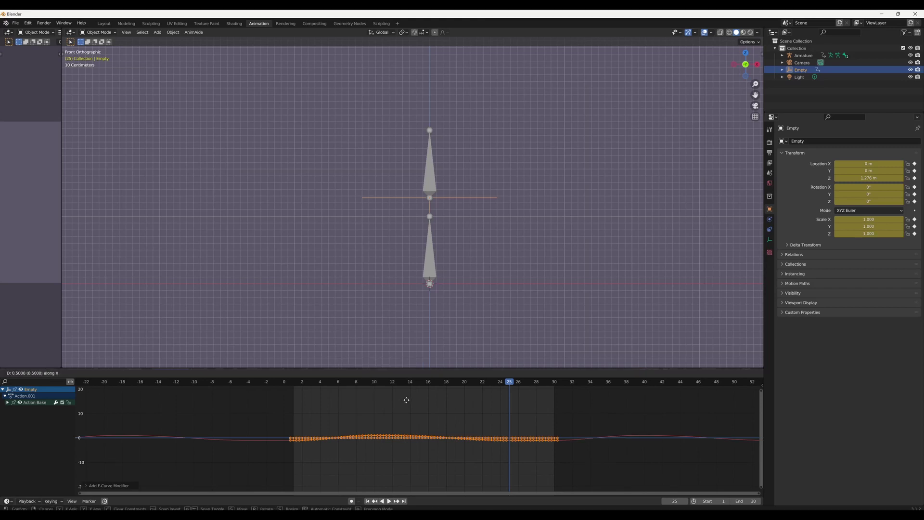
left_click(433, 416)
key("space")
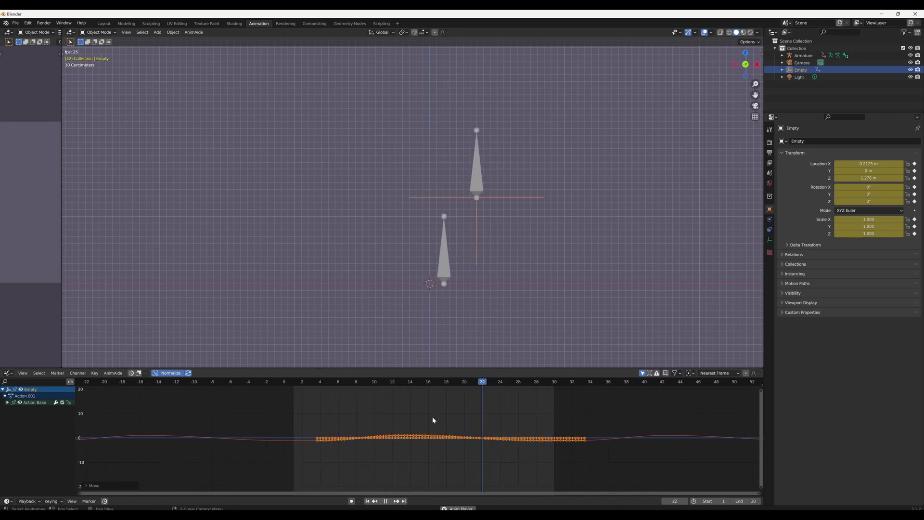
key("space")
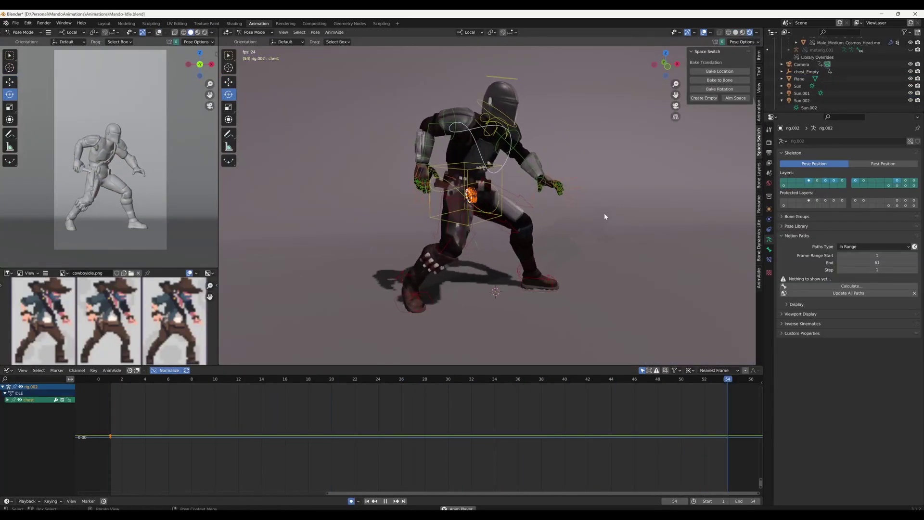
In the Mandalorian scene, bake the rig's chest bone location onto a new empty with the Space Switch add-on.
key("space")
left_click(770, 250)
left_click_drag(487, 169, 507, 182)
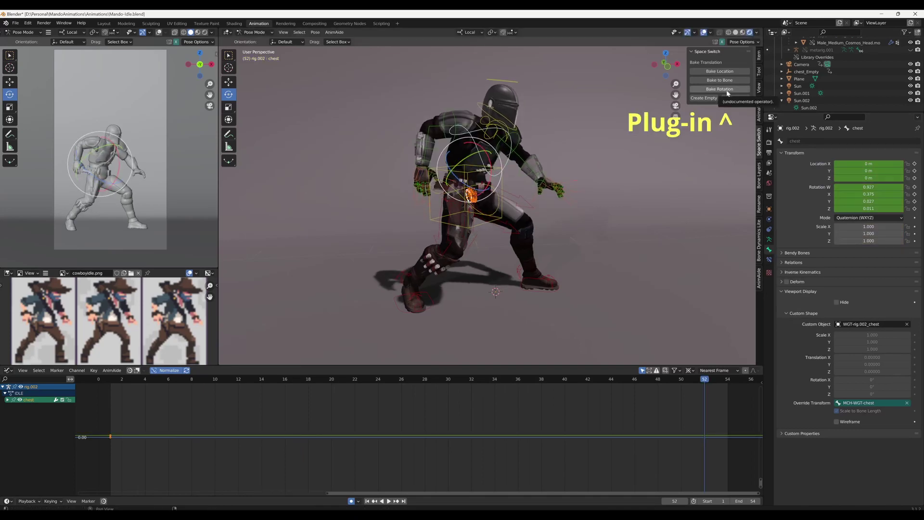
left_click(726, 90)
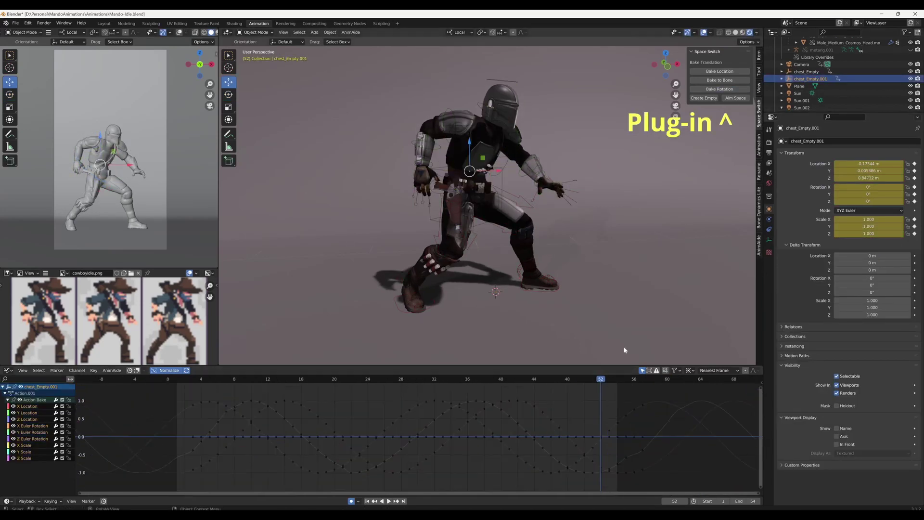
left_click(812, 72)
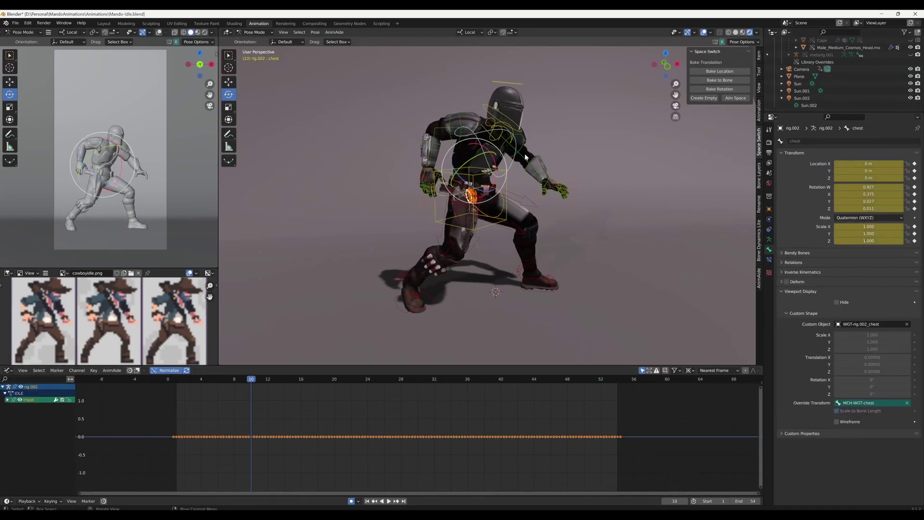
Bake the chest bone's rotation onto an empty with Space Switch and create an additional chest empty.
left_click(704, 98)
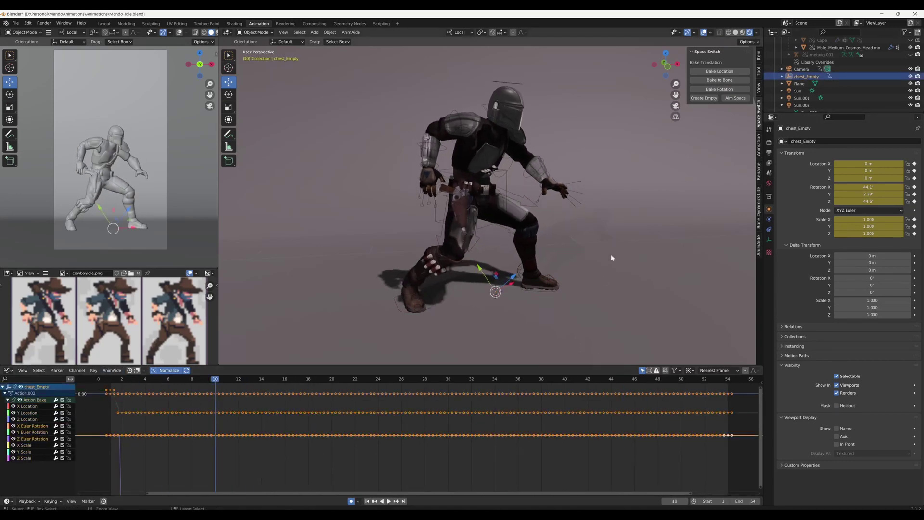
left_click(571, 194)
left_click(704, 98)
left_click(804, 77)
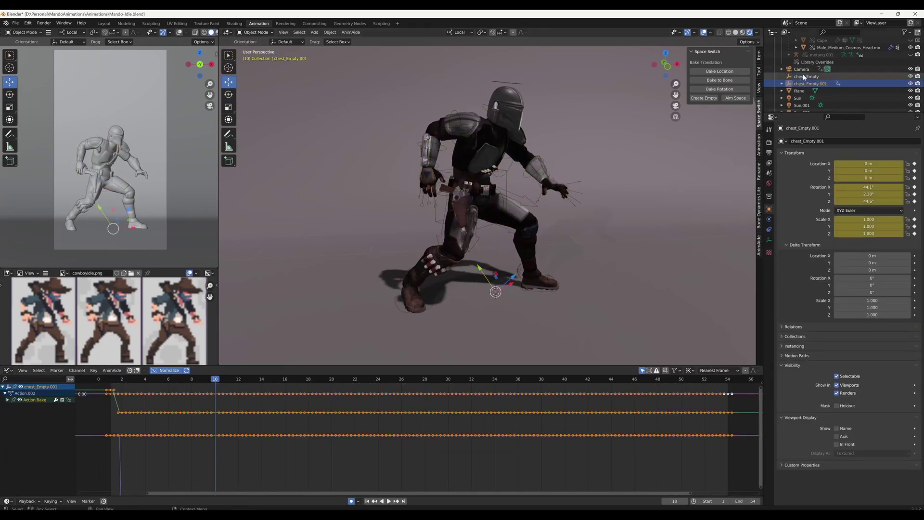
Select the rig's chest bone in Pose Mode and apply Space Switch's Aim Space to it.
left_click(545, 124)
key("ctrl+Tab")
left_click(470, 167)
key("ctrl+Tab")
left_click(735, 98)
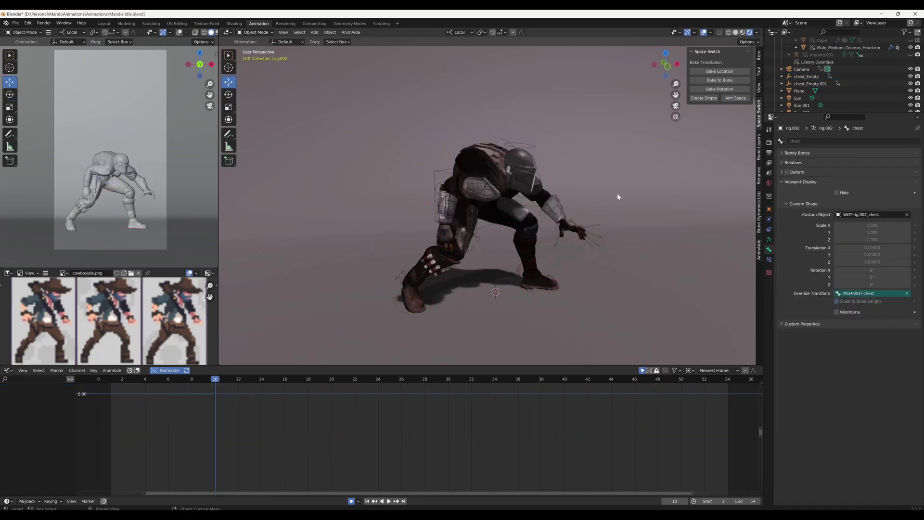
Leave Pose Mode, play the animation briefly, and select the first chest empty with all its baked curves framed.
left_click(573, 224)
key("ctrl+Tab")
left_click(769, 259)
key("space")
key("ctrl+Tab")
key("space")
left_click(803, 77)
key("Home")
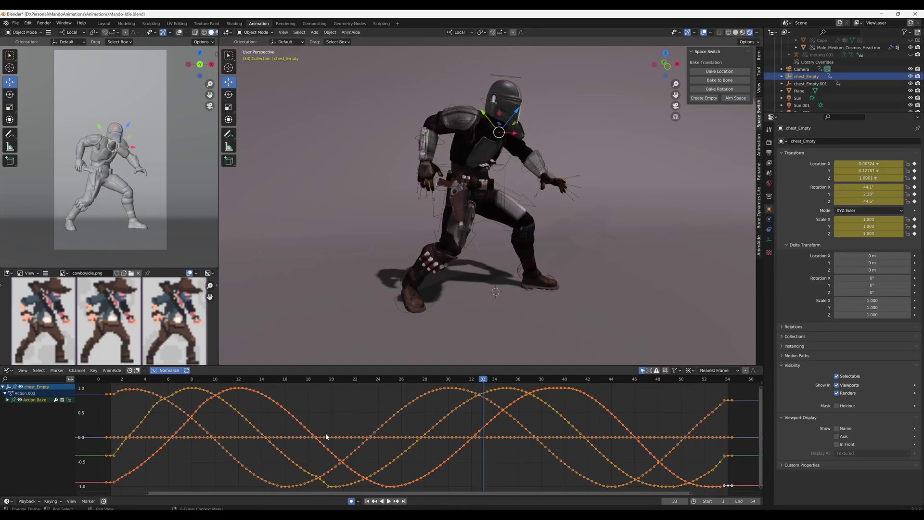
Make the chest empty's baked curves cyclic, shift their keyframes about 3 frames later and play the animation.
scroll(326, 437, "down", 5)
left_click_drag(178, 395, 198, 435)
left_click(649, 446)
key("a")
key("shift+e")
left_click(650, 440)
key("g")
key("x")
left_click(677, 443)
key("space")
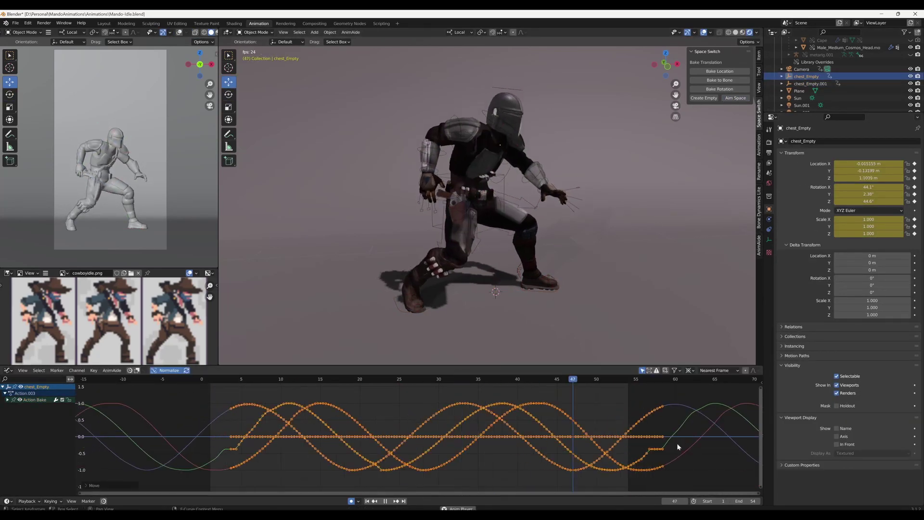
Examine the delayed chest motion from above, undo the last change, and show the lights and empties in the viewport.
middle_click_drag(534, 182, 429, 215)
key("space")
left_click(428, 459)
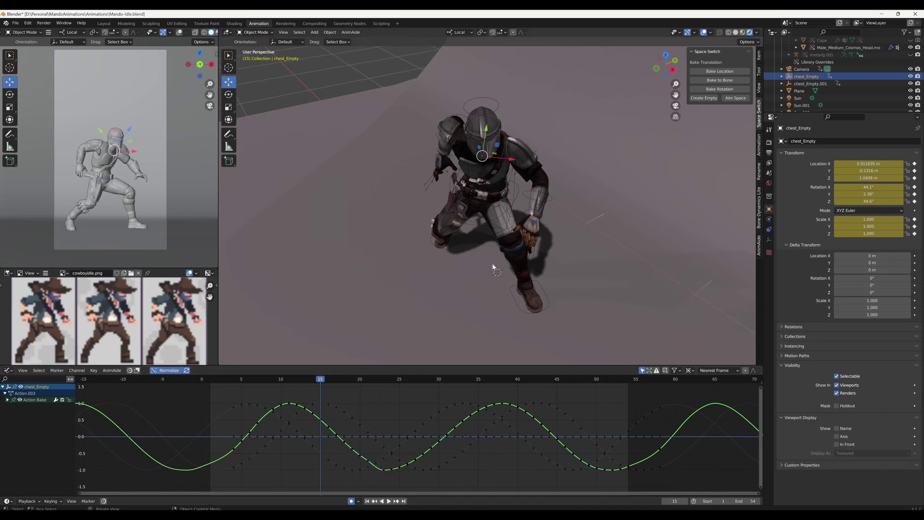
key("space")
middle_click_drag(469, 198, 594, 101)
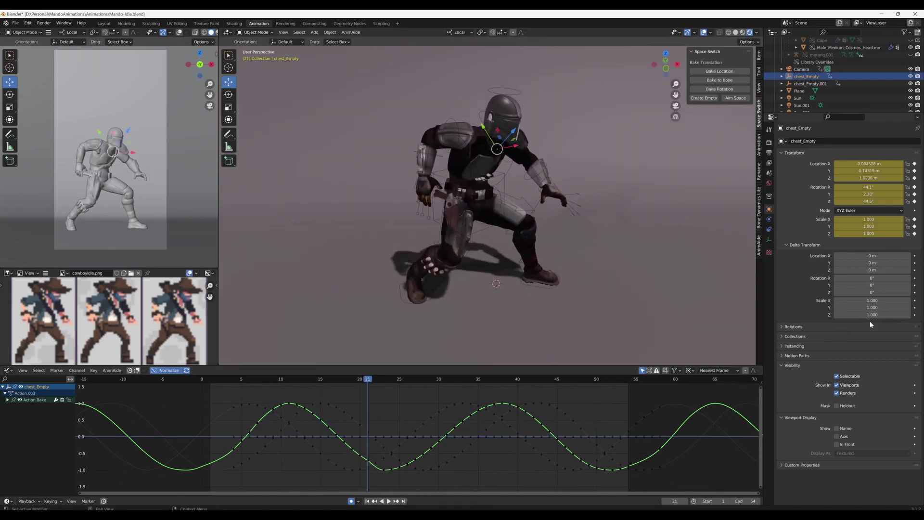
key("ctrl+z")
left_click(710, 32)
left_click(672, 113)
scroll(530, 183, "down", 1)
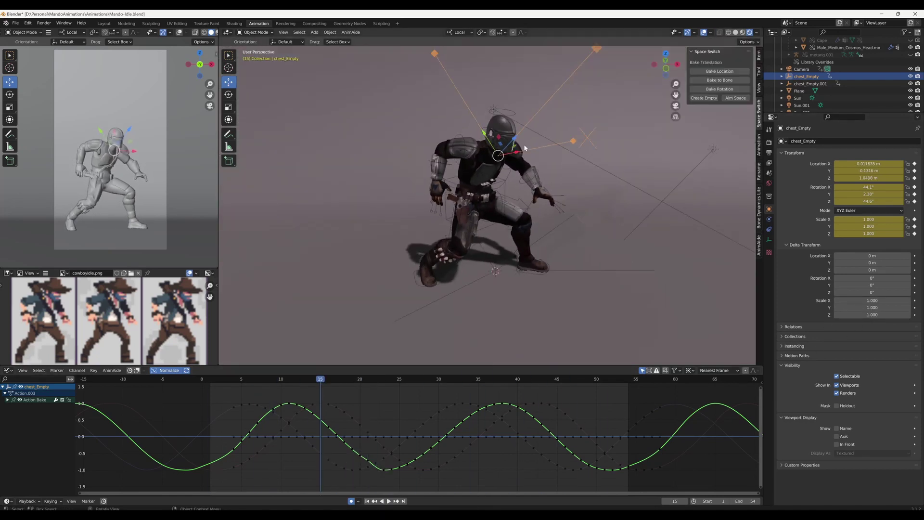
Replay the chest overlap and isolate the chest empty's X Location curve.
key("space")
key("space")
left_click(219, 426)
key("space")
key("space")
left_click(13, 406)
left_click(13, 413)
Reduce the amplitude of the chest empty's X Location curve by scaling all its keys vertically during playback.
key("a")
key("s")
key("y")
left_click(468, 445)
key("space")
key("s")
key("y")
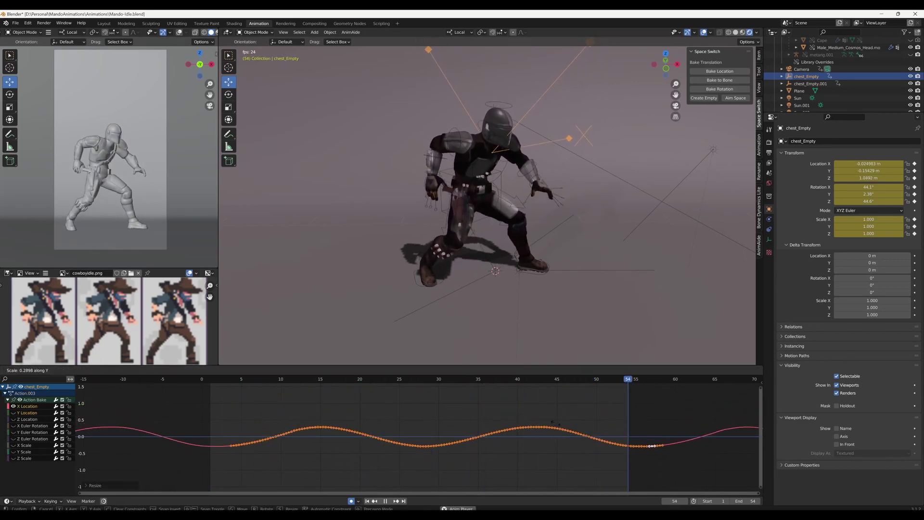
left_click(523, 427)
Show the chest empty's Z Location curve in place of X Location and scale its keys vertically.
left_click(13, 406)
left_click(13, 419)
key("a")
key("s")
key("y")
left_click(324, 430)
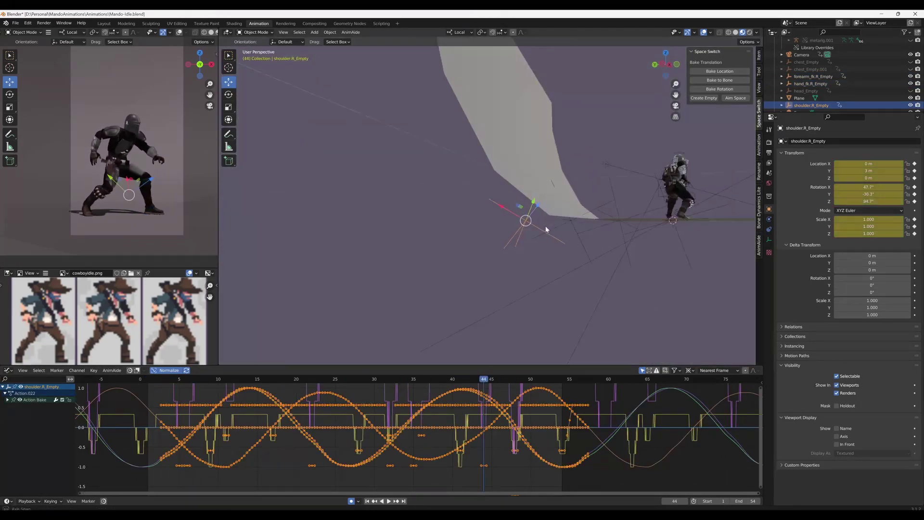
Select the right hand's empty and offset its X Euler Rotation curve downward.
left_click(577, 230)
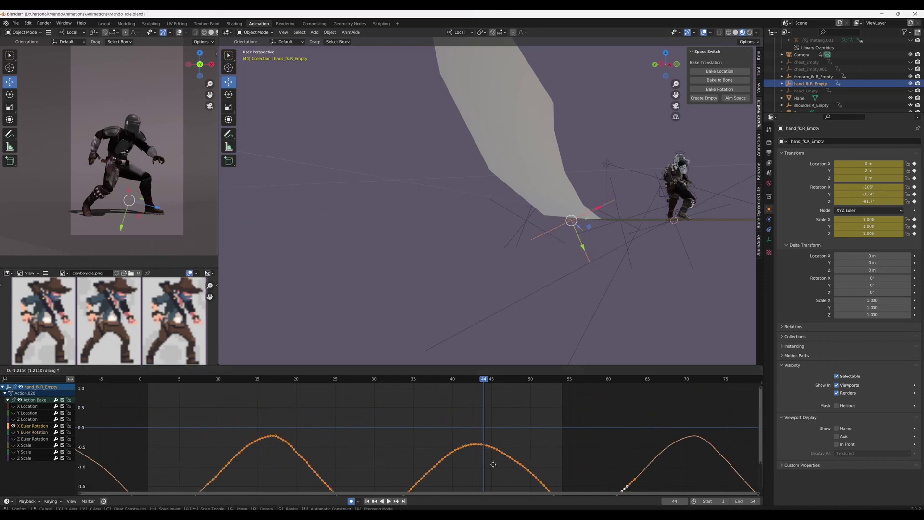
key("g")
key("y")
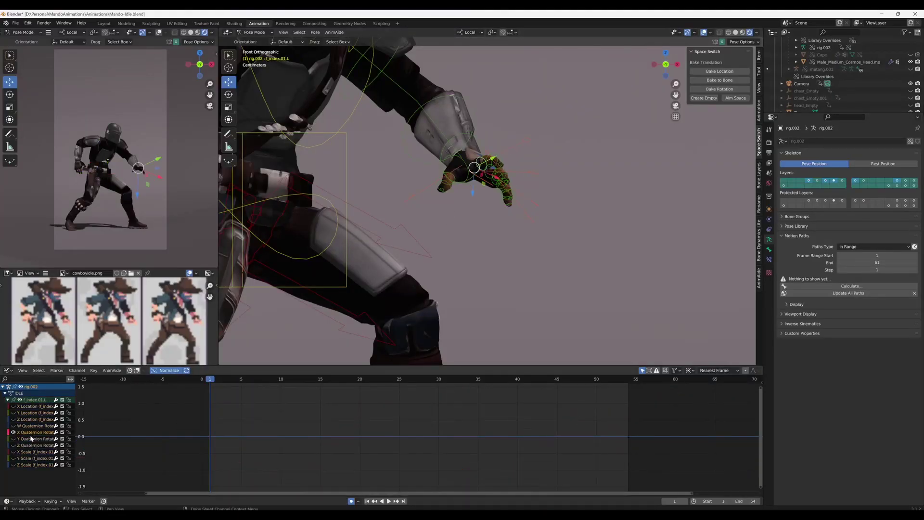
Paste the copied wave keyframes onto the left index finger base bone's X Quaternion Rotation curve and reposition the keys.
key("ctrl+v")
left_click_drag(219, 396, 637, 501)
key("c")
left_click(209, 412)
right_click(257, 390)
left_click_drag(260, 380, 344, 423)
left_click_drag(319, 481, 361, 456)
key("g")
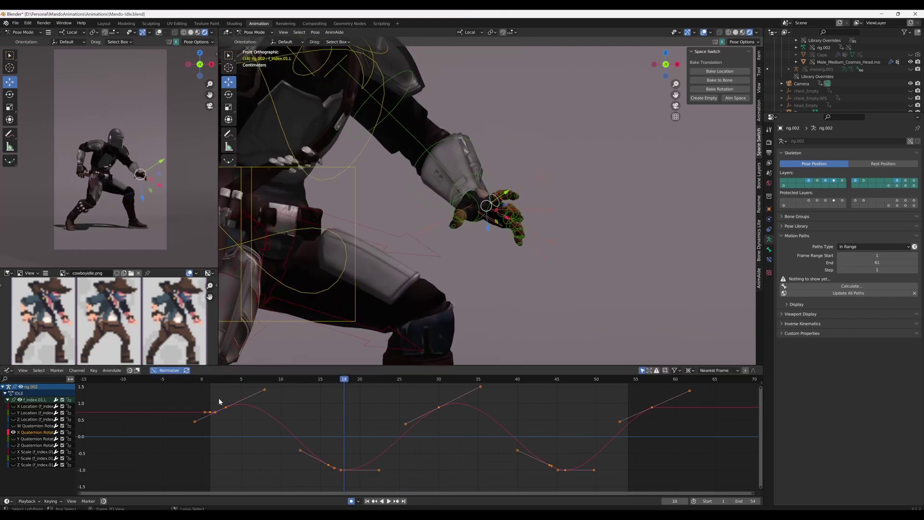
Flip the left index finger's X Quaternion Rotation wave vertically and play the animation.
left_click(420, 417)
key("space")
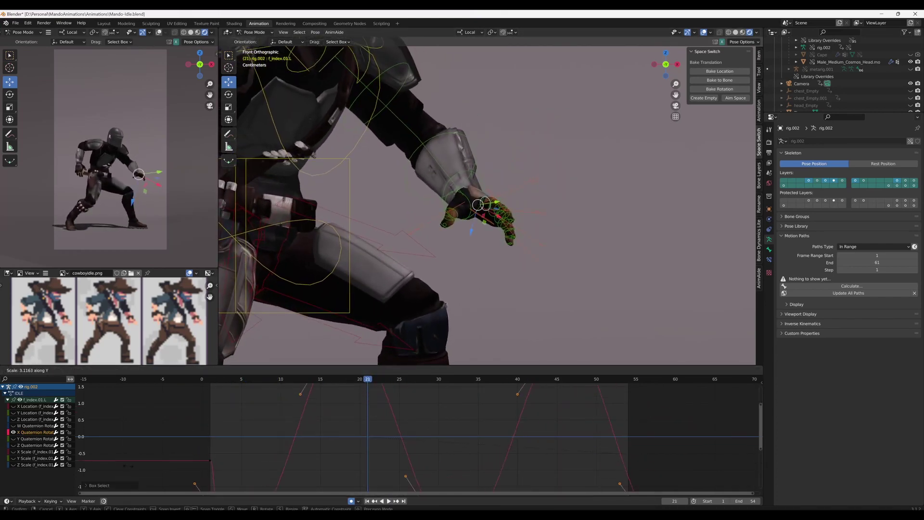
key("Escape")
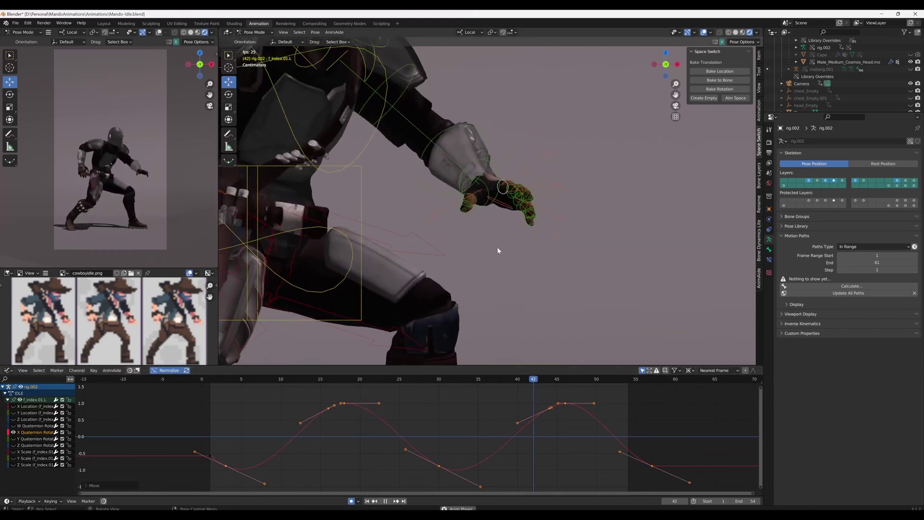
Remove the leftover first-frame key from the left index finger's curve, and scrub and play the hand's motion.
key("space")
left_click_drag(200, 463, 229, 448)
key("c")
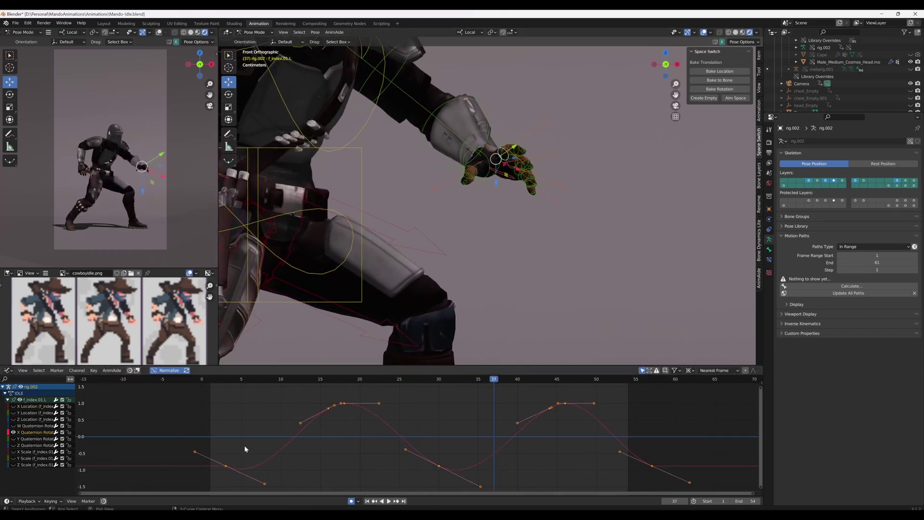
left_click(225, 379)
middle_click_drag(434, 212, 518, 217)
left_click_drag(232, 379, 446, 412)
key("space")
scroll(153, 187, "up", 6)
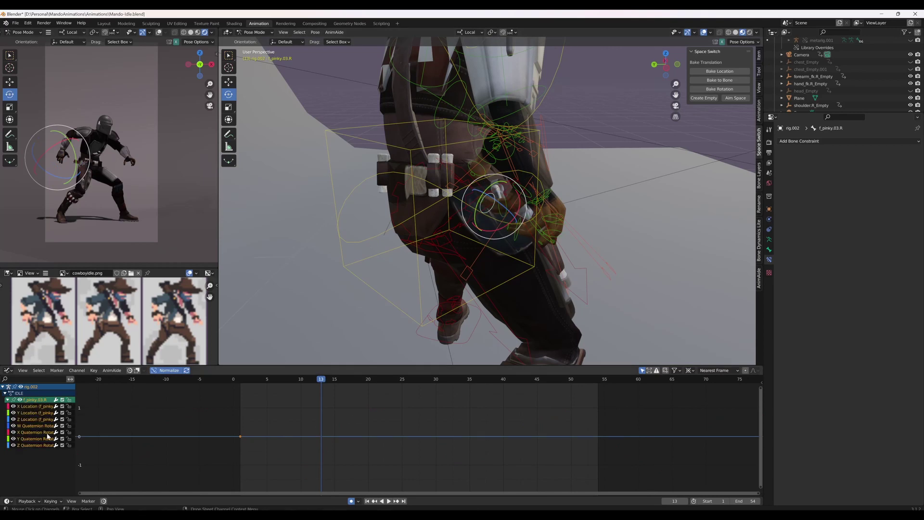
At frame 5, select the right pinky's middle bone and play the animation to check the finger's curl.
left_click(268, 380)
left_click(535, 193)
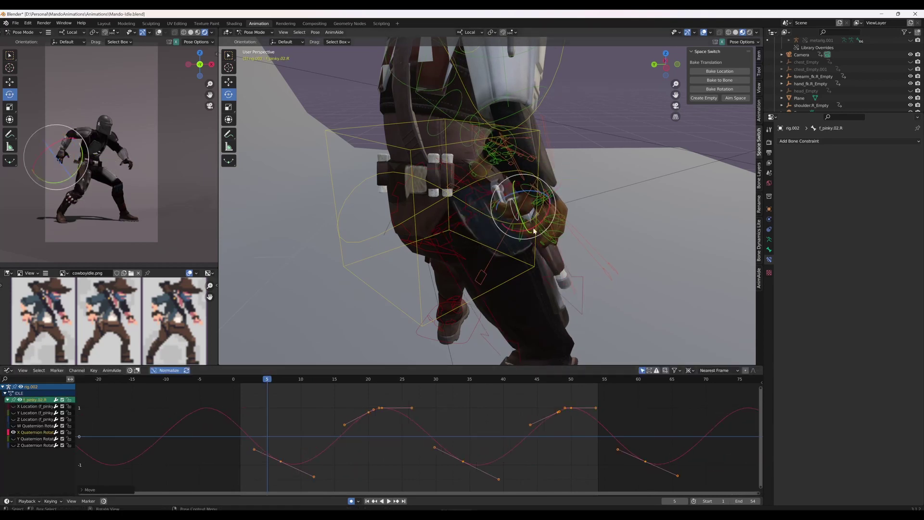
key("space")
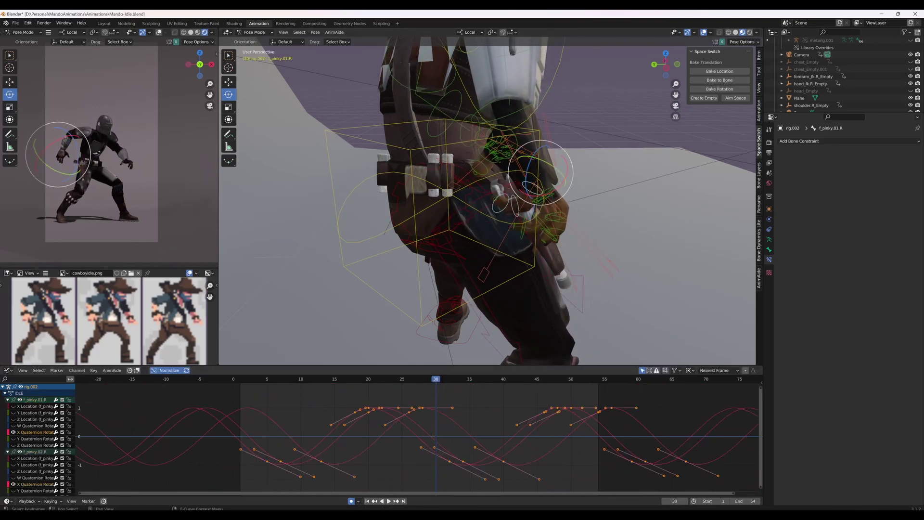
key("space")
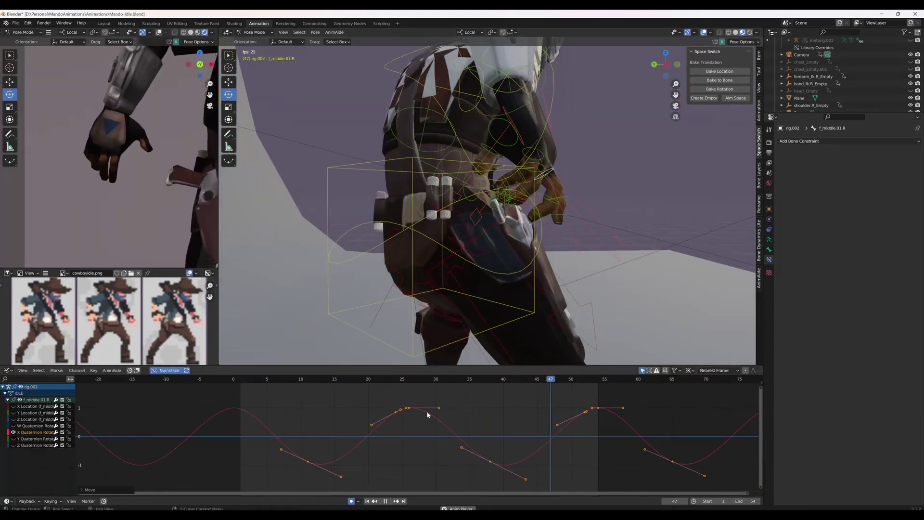
Offset the right middle finger base bone's X Quaternion Rotation curve vertically and scrub to about frame 14.
key("g")
key("y")
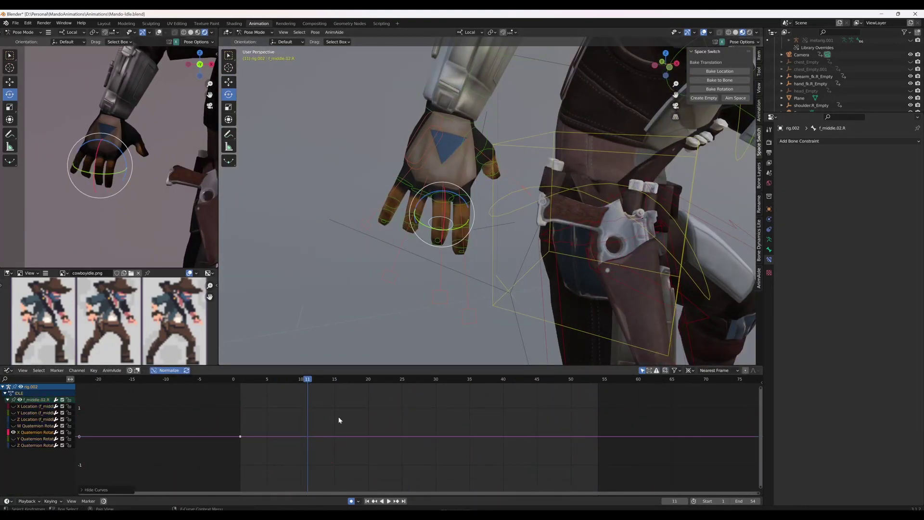
left_click_drag(307, 379, 327, 379)
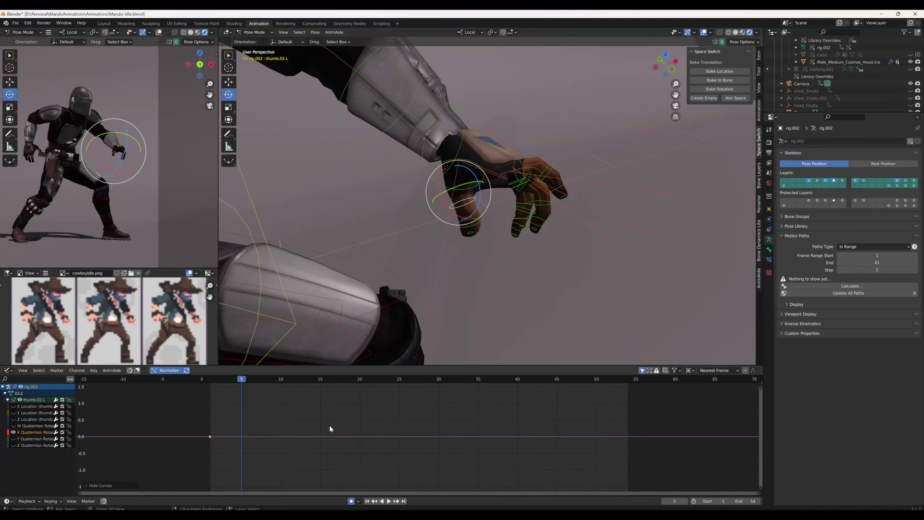
Place the cyclic wave keys on the left thumb second bone's X Quaternion Rotation curve and check the playback.
left_click(473, 193)
left_click(316, 447)
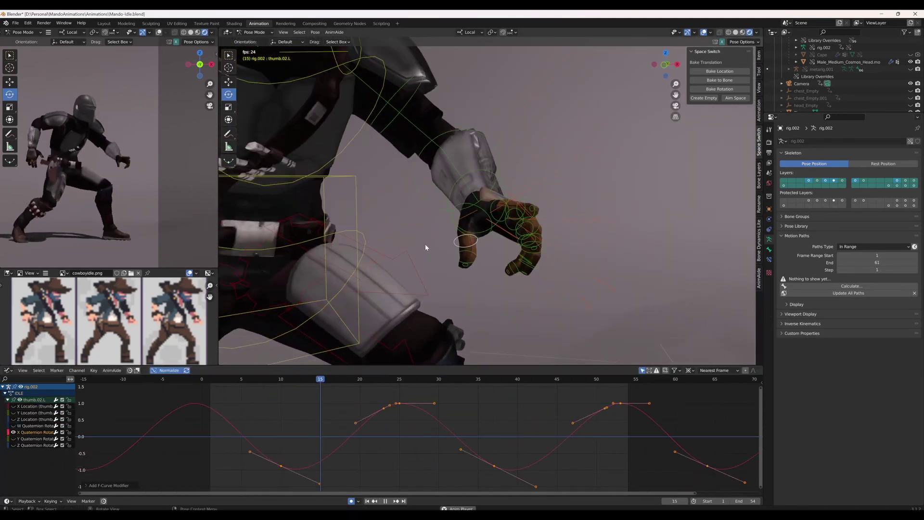
left_click(424, 251)
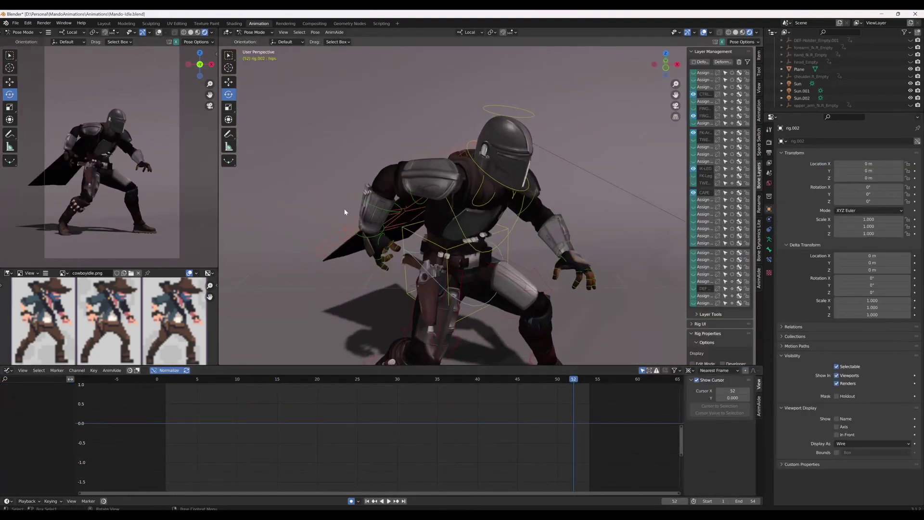
Raise the cape outward behind the character by rotating its top-row bones about their local X axis.
left_click(453, 202, "shift")
key("r")
key("x")
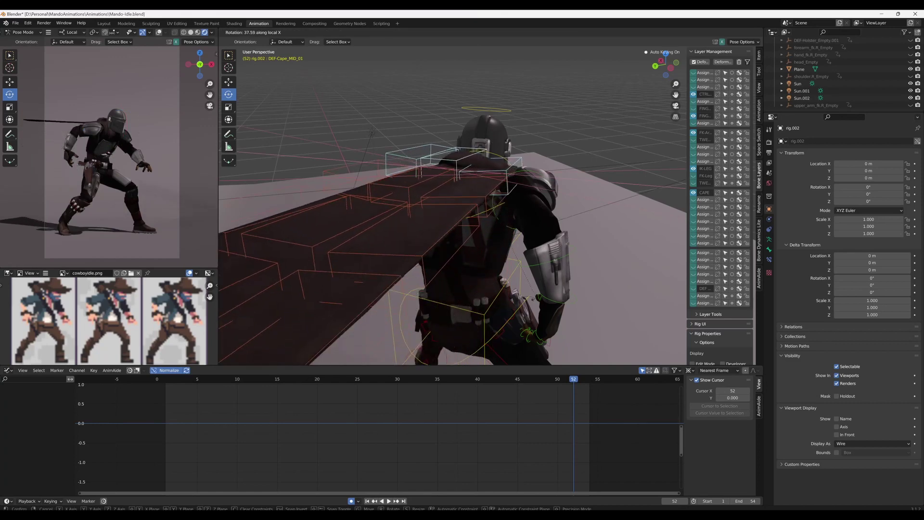
left_click(507, 165)
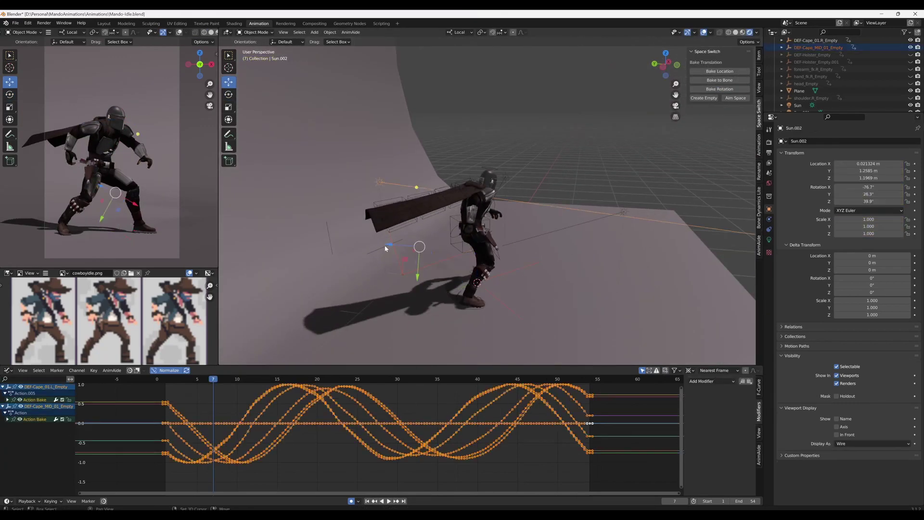
Select all the upper cape empties, make their baked curves cyclic, shift the keys a few frames later and play.
key("ctrl+z")
left_click(332, 251, "shift")
left_click(182, 399)
key("a")
key("ctrl+shift+m")
left_click(496, 474)
key("g")
key("x")
left_click(513, 458)
key("space")
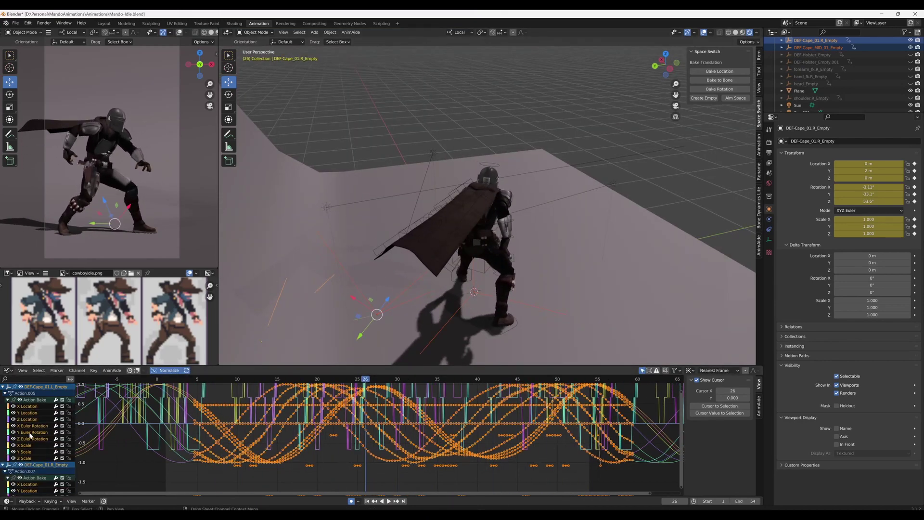
Isolate the X Euler Rotation curves of the upper cape empties, hiding all their other channels.
key("alt+a")
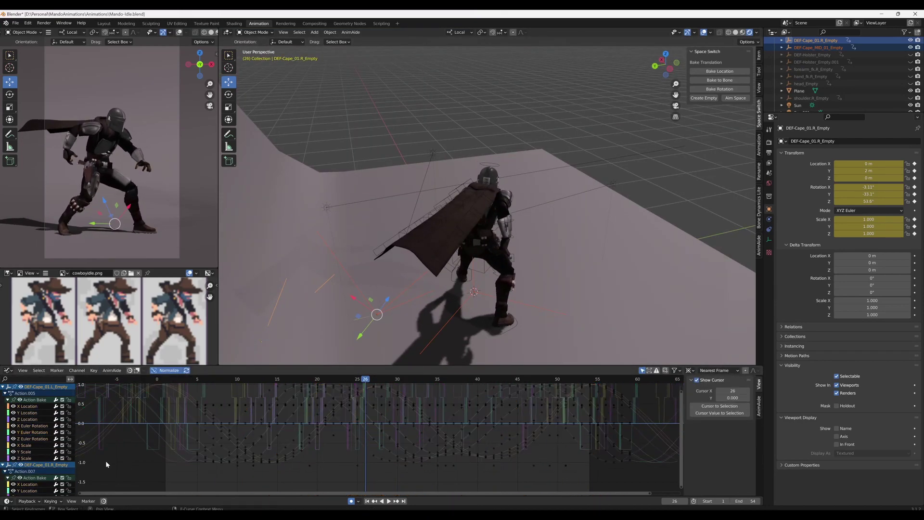
left_click(14, 450)
scroll(14, 453, "down", 4)
mouse_move(13, 458)
left_mouse_down()
mouse_move(14, 471)
mouse_move(14, 446)
left_mouse_up()
scroll(13, 462, "down", 1)
left_click(33, 424, "shift")
scroll(36, 421, "up", 3)
left_click(41, 413, "shift")
key("shift+h")
Scale the upper cape empties' X Euler Rotation keys vertically and check the cape's swing in playback.
key("a")
key("s")
key("y")
left_click(415, 448)
key("space")
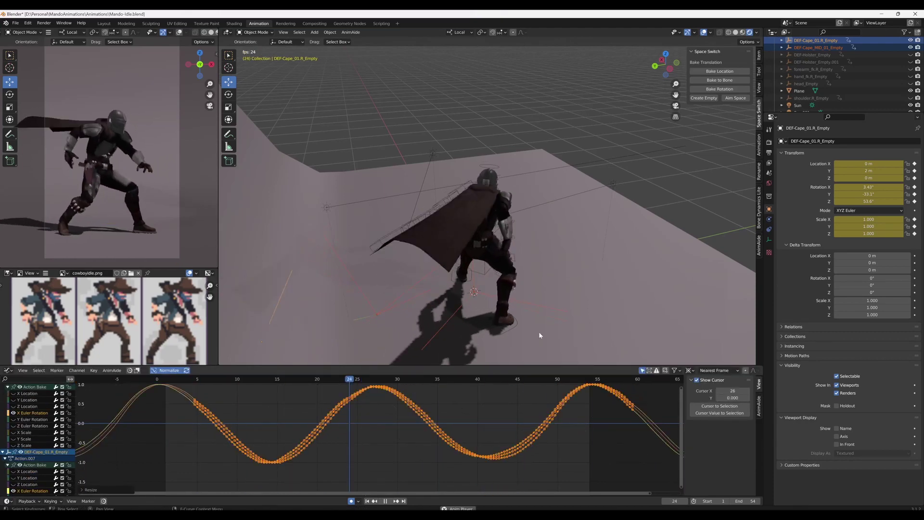
middle_click_drag(540, 335, 571, 305)
scroll(570, 305, "up", 2)
key("Escape")
left_click(389, 465)
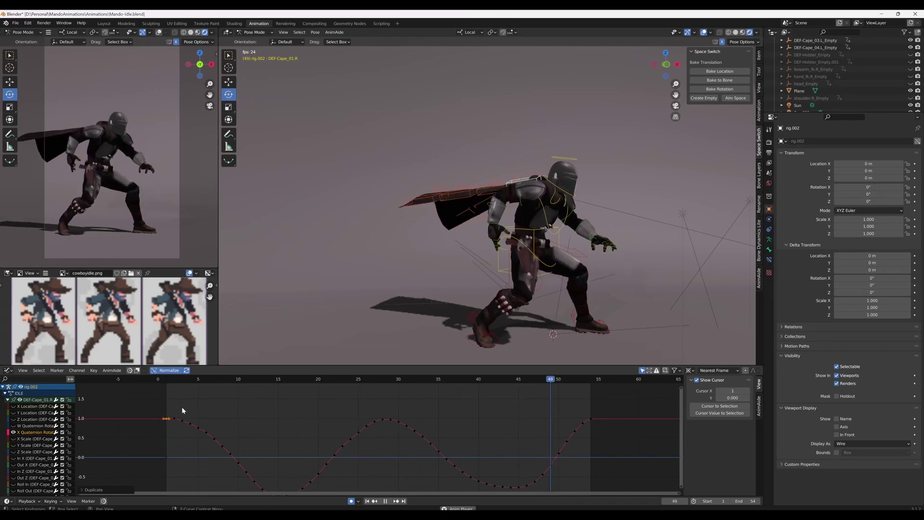
View the cape playback from behind, stop it and undo the last two changes.
middle_click_drag(443, 222, 575, 265)
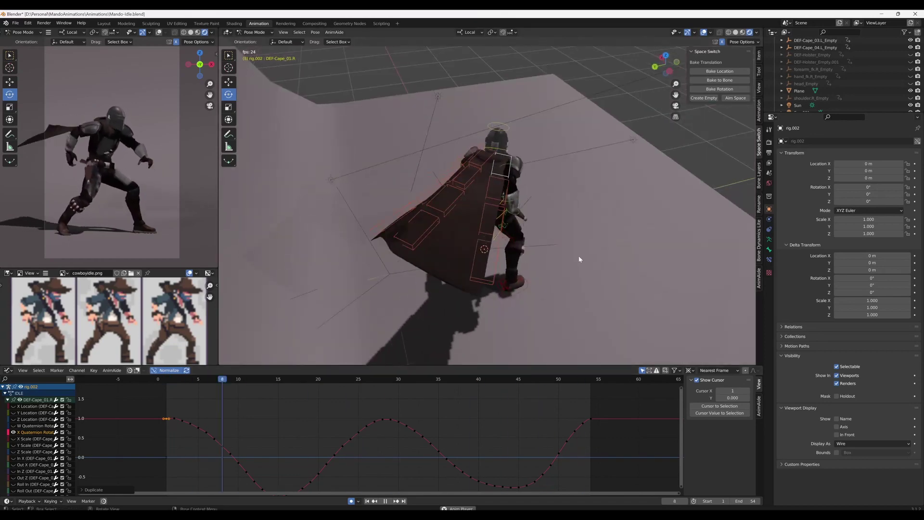
key("Escape")
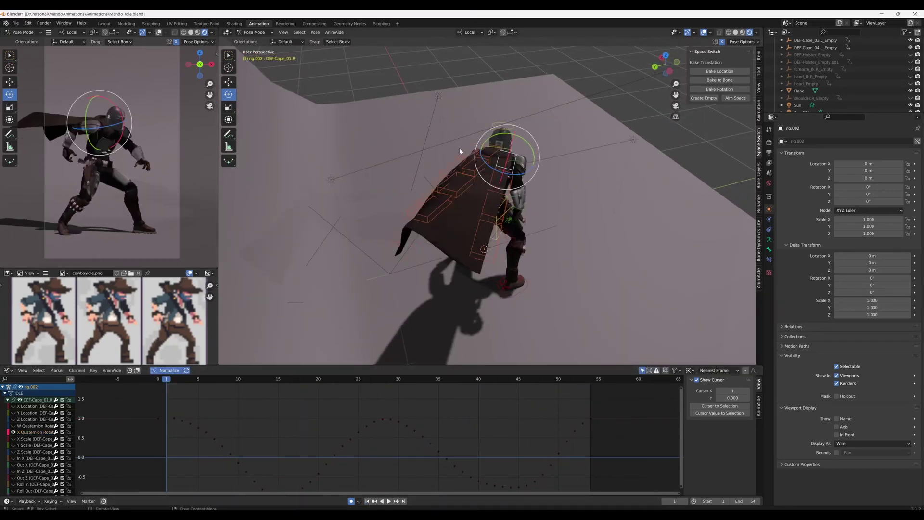
key("ctrl+z")
key("ctrl+z")
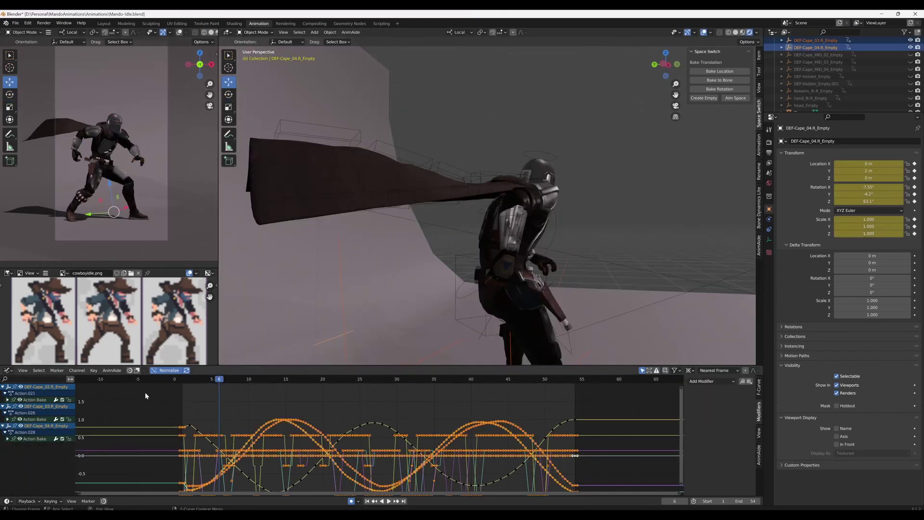
Clear the first-frame boundary keys of the lower right cape empties, scale their X Euler Rotation curves vertically and play.
left_click_drag(146, 392, 263, 484)
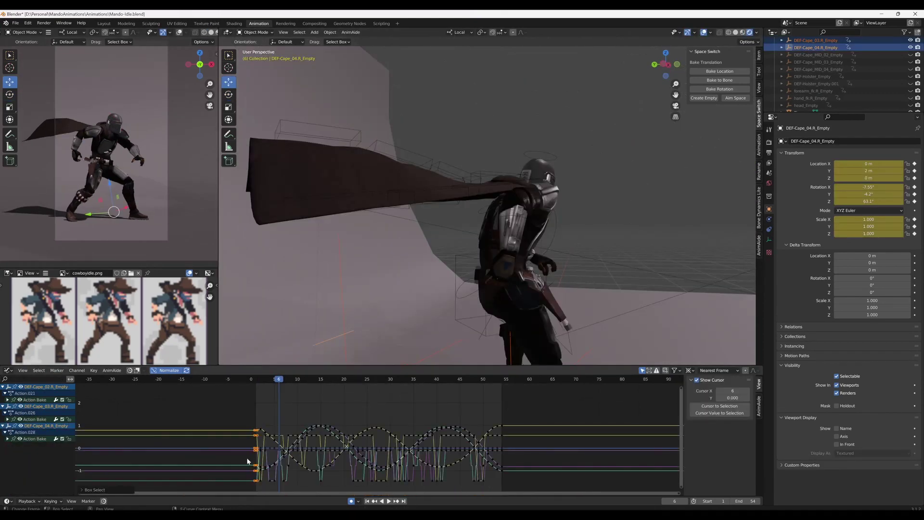
left_click(526, 420)
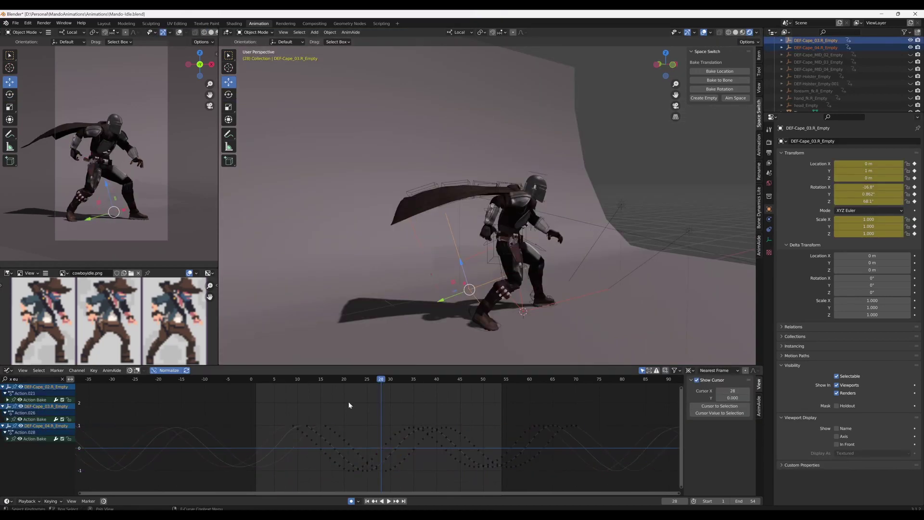
key("a")
key("s")
key("y")
left_click(276, 403)
key("space")
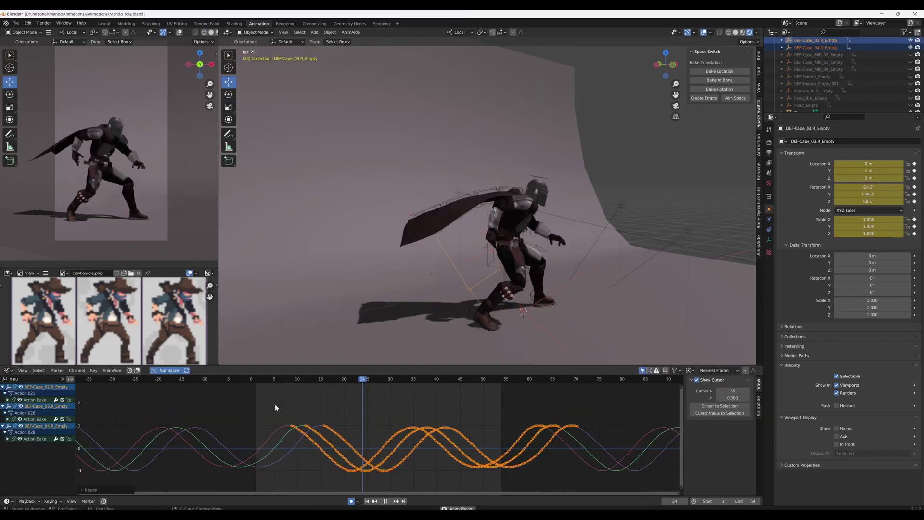
Shift the lower right cape empties' X Euler Rotation keys about 7 frames earlier while checking the cape from behind in playback.
middle_click_drag(479, 207, 585, 250)
key("g")
key("x")
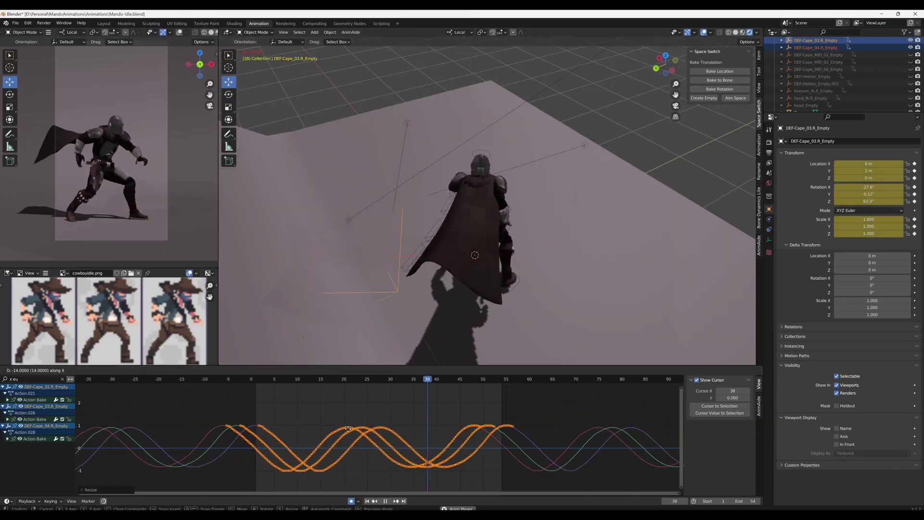
left_click(375, 434)
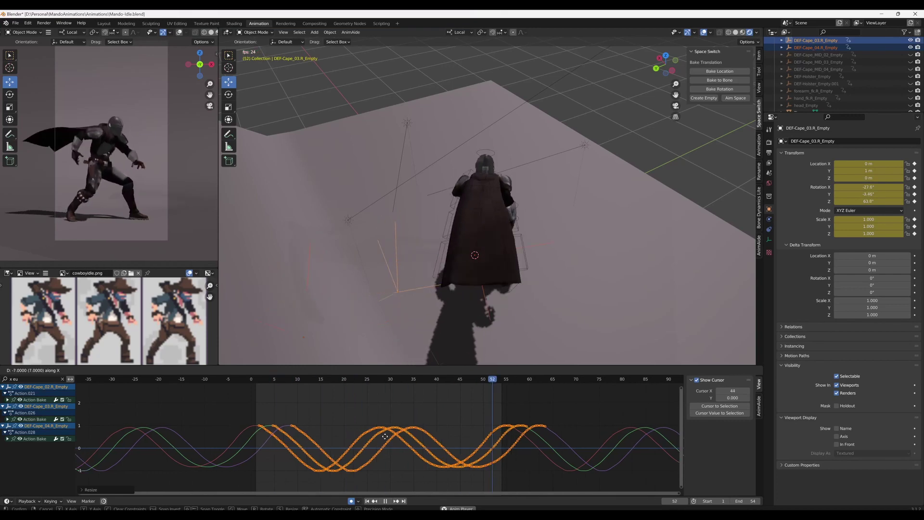
middle_click_drag(463, 264, 440, 345)
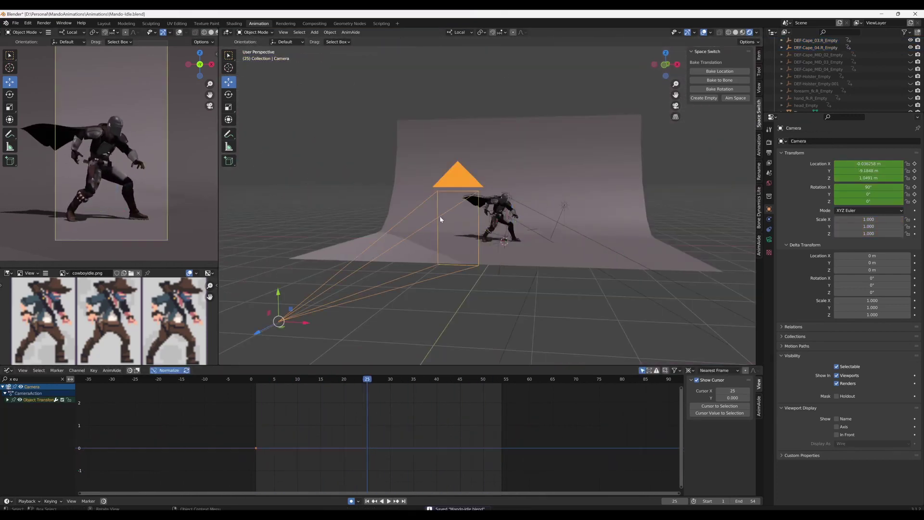
Move the camera along its local Z axis to reframe the character.
key("g")
key("z")
left_click(558, 203)
key("g")
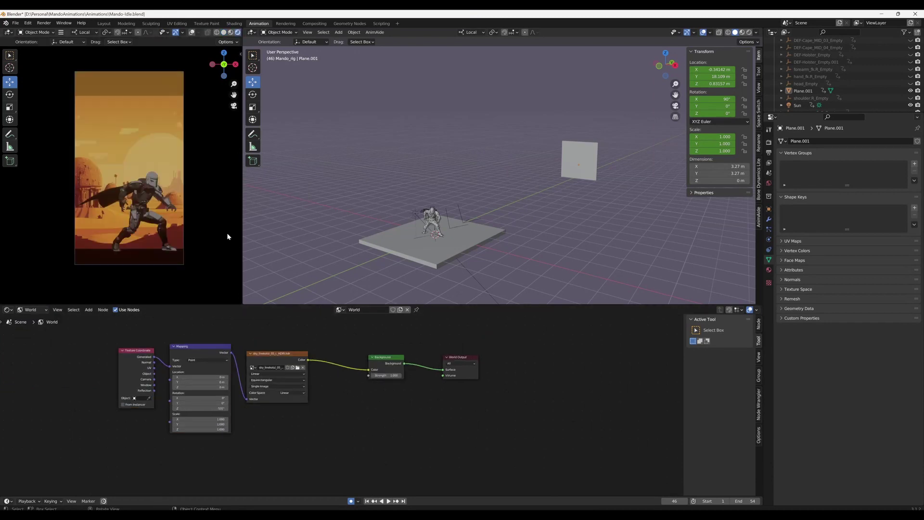
Scale up the background plane's mesh in Edit Mode and move the plane along the X axis in Object Mode.
left_click(598, 159)
key("Tab")
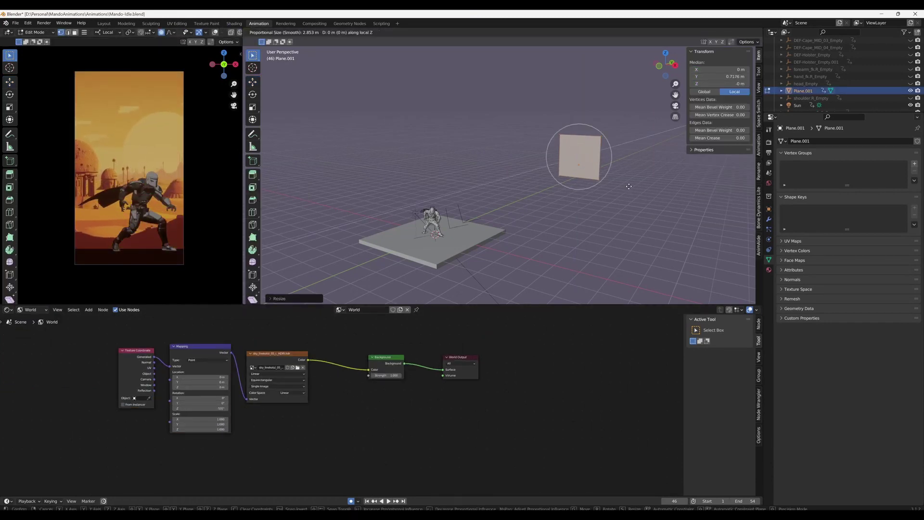
key("Tab")
key("g")
key("x")
key("x")
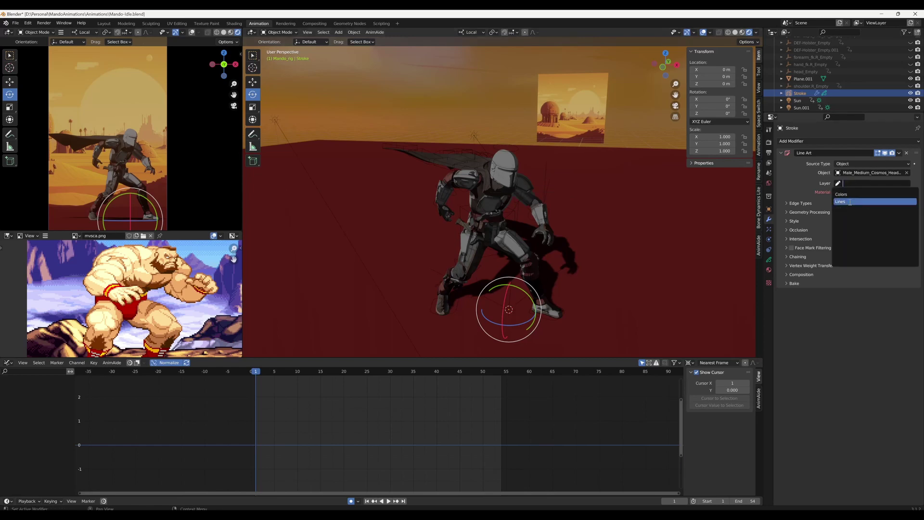
Set the Stroke object's Line Art to the Lines layer with the Black material and add a second Line Art modifier sourced from the Cape object.
left_click(850, 202)
scroll(523, 222, "up", 3)
left_click(818, 141)
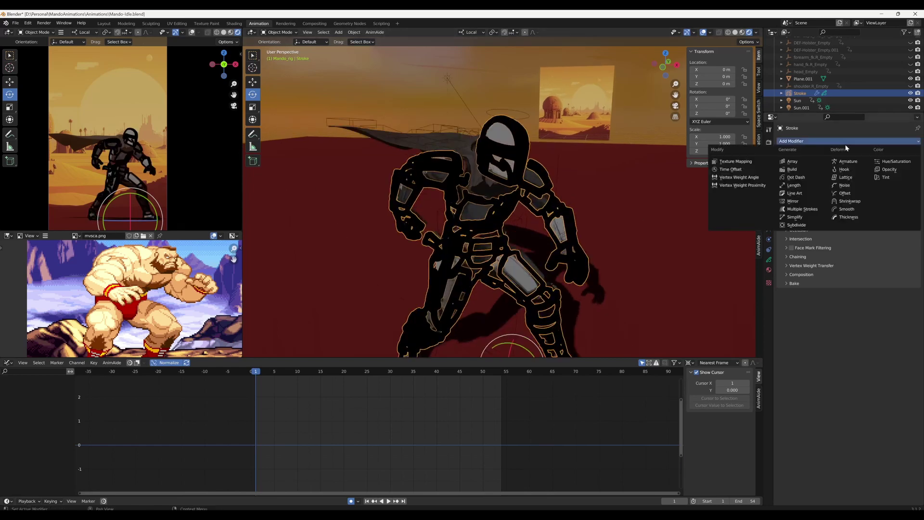
left_click(801, 193)
left_click(859, 313)
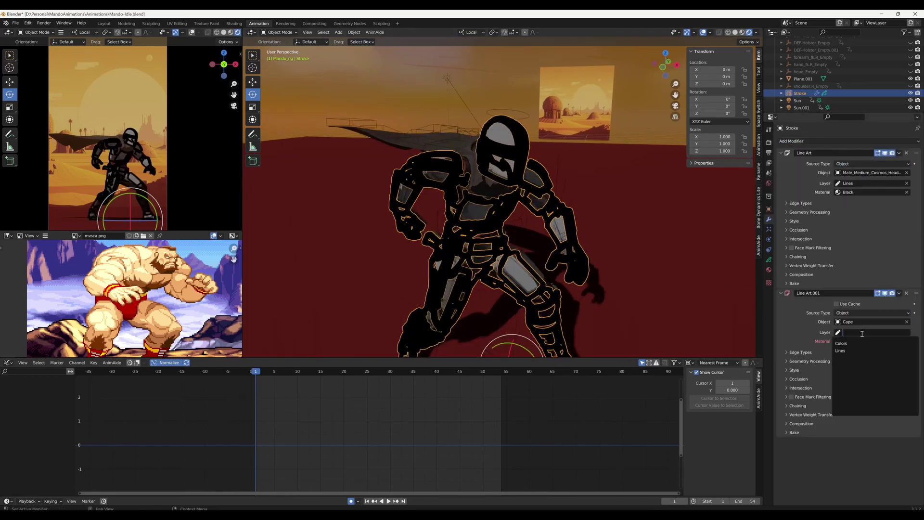